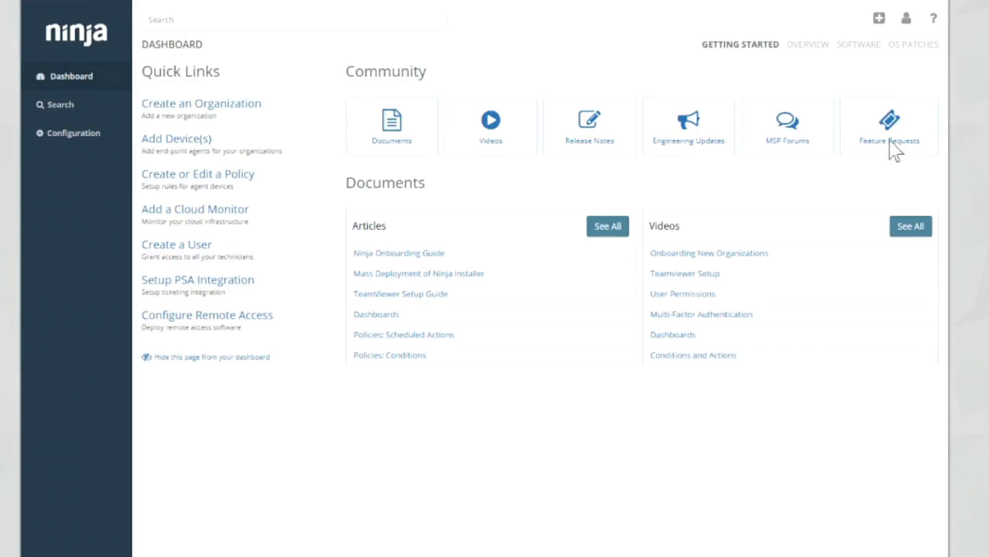
Step: Try the Configure Windows Updates mode for the Windows Workstation policy's patches, and switch back to Control Windows Patch Management
left_click(232, 316)
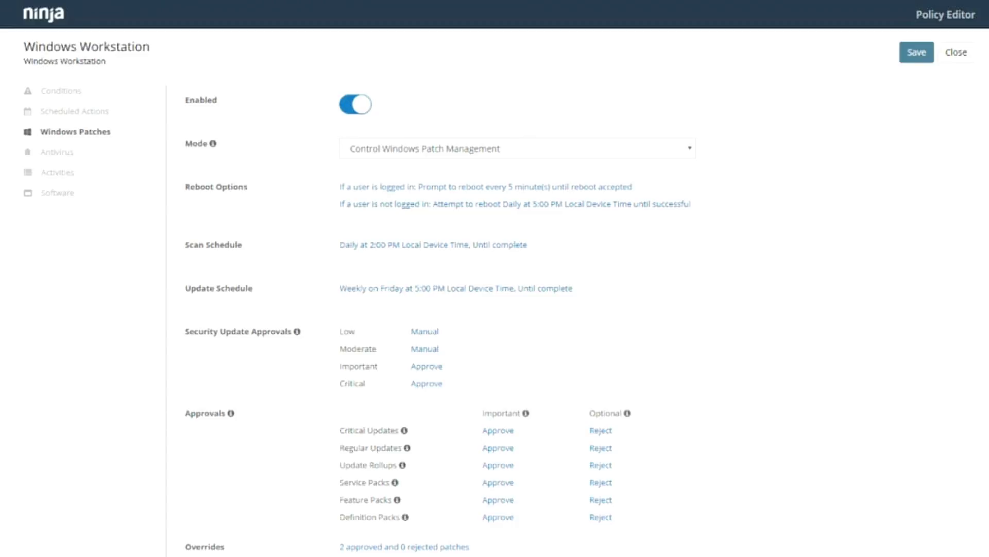
left_click(517, 149)
left_click(518, 169)
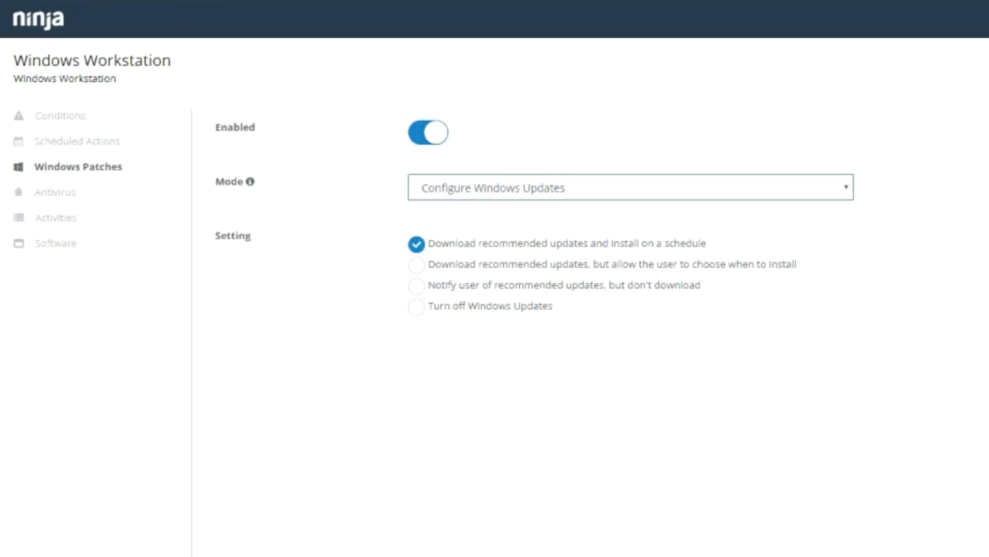
left_click(631, 187)
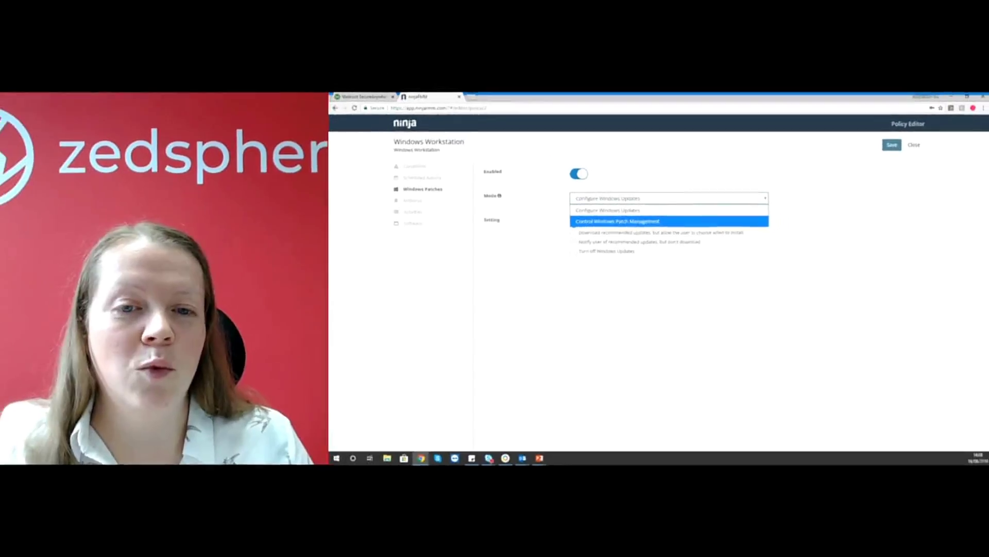
left_click(516, 238)
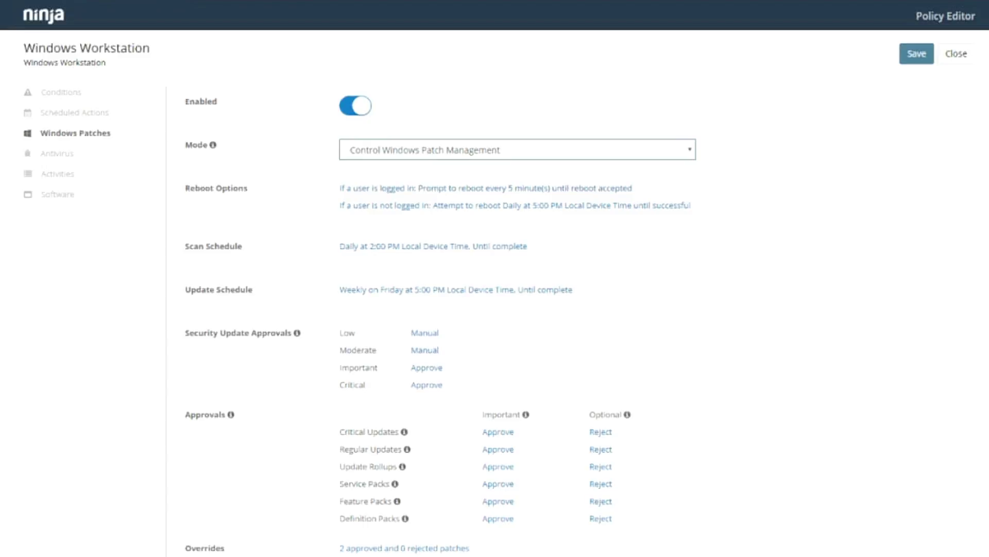
Step: Examine the reboot options for logged-in users, including the wait-minutes choices, and save them with a 5-minute wait
left_click(457, 188)
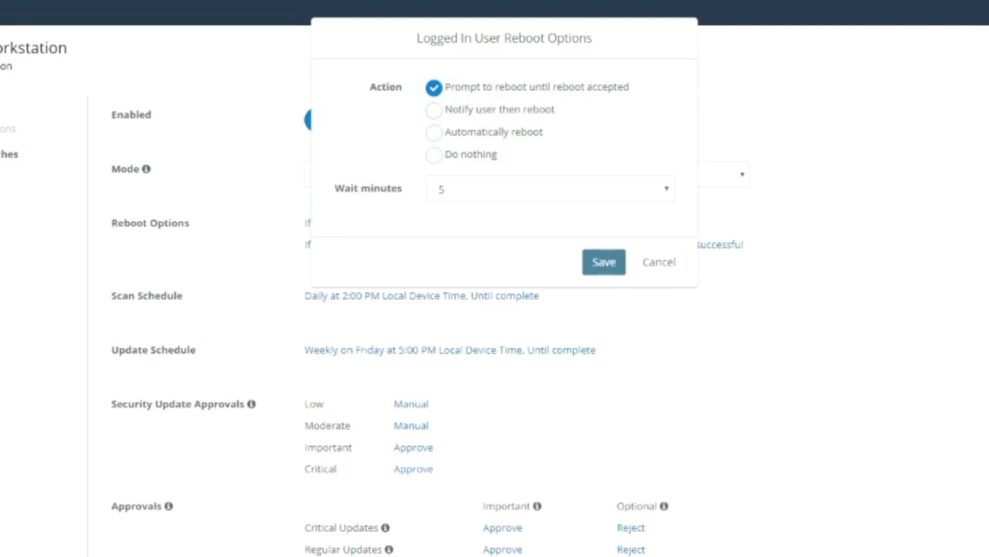
left_click(550, 189)
left_click(550, 214)
left_click(604, 262)
Step: Examine the reboot options for users who are not logged in, including the period choices, and save them as Daily
left_click(572, 245)
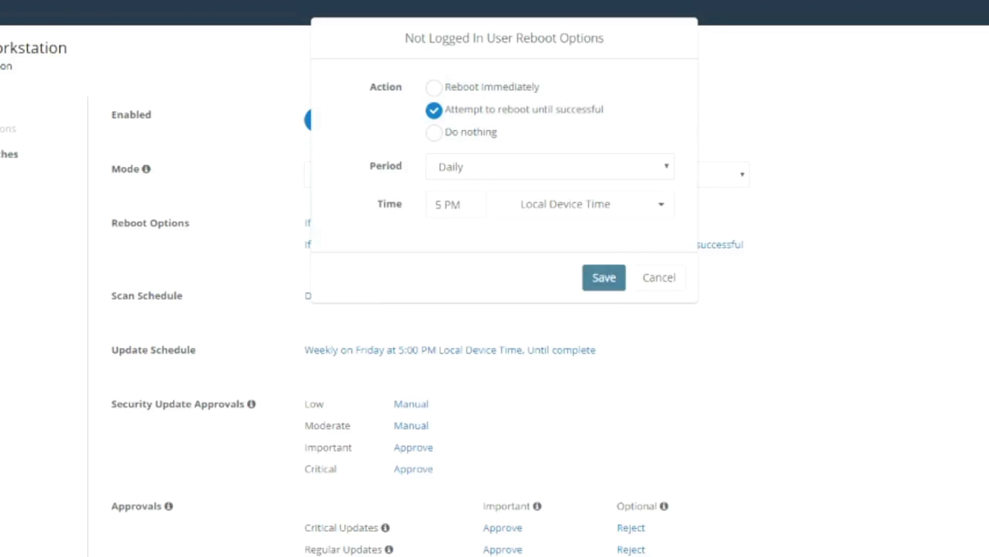
left_click(550, 166)
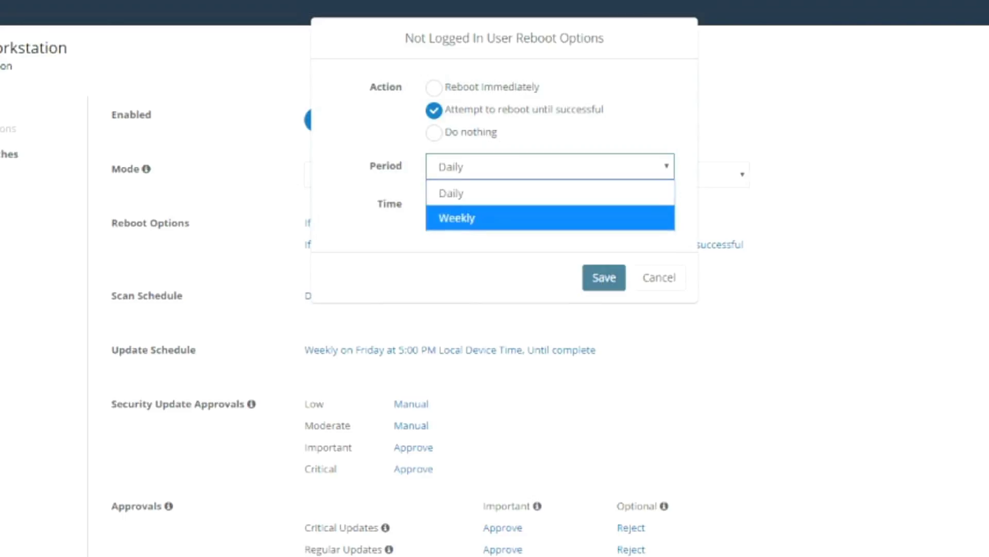
left_click(515, 242)
left_click(604, 278)
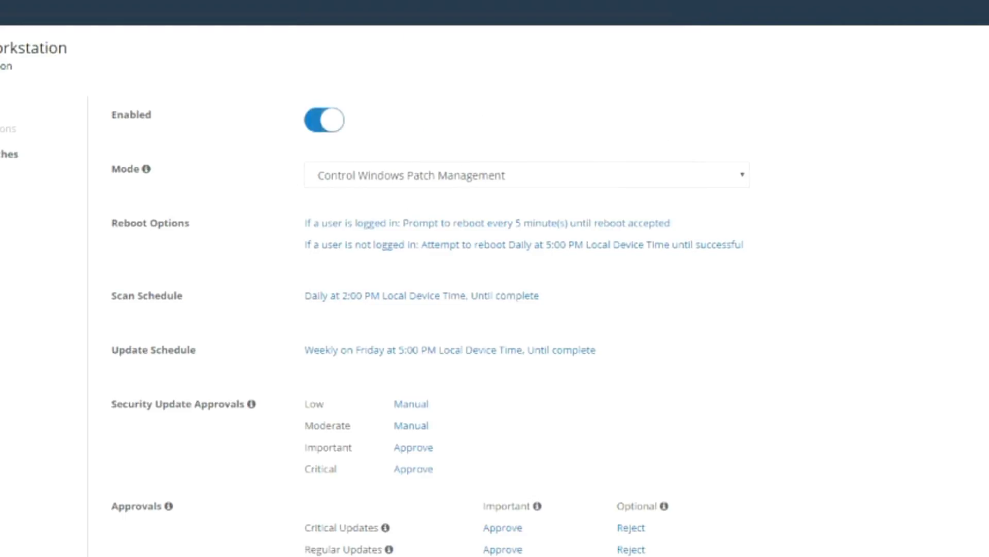
Step: Set the scan schedule to weekly on Sunday at 5 PM Local Device Time and save it
left_click(421, 295)
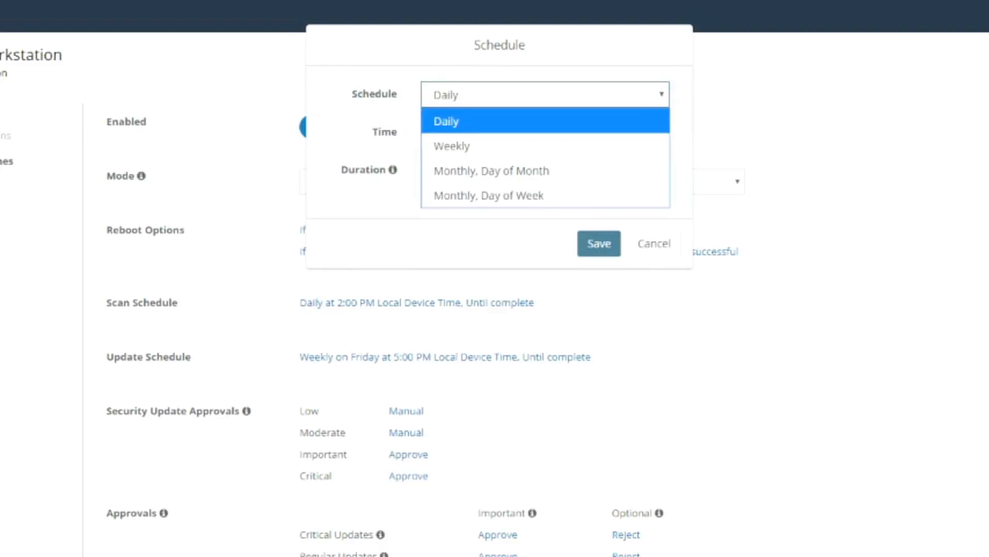
key("Down")
key("Return")
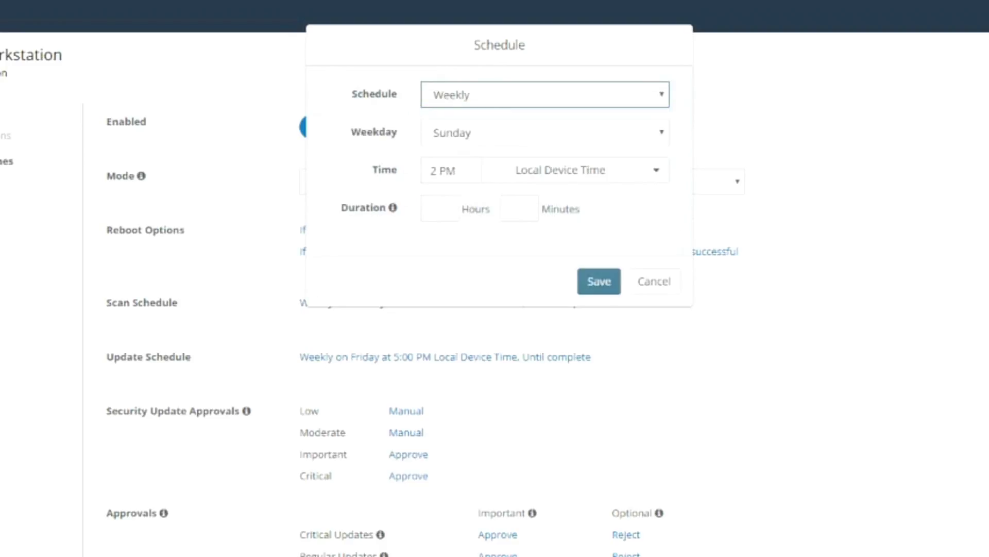
left_click(545, 133)
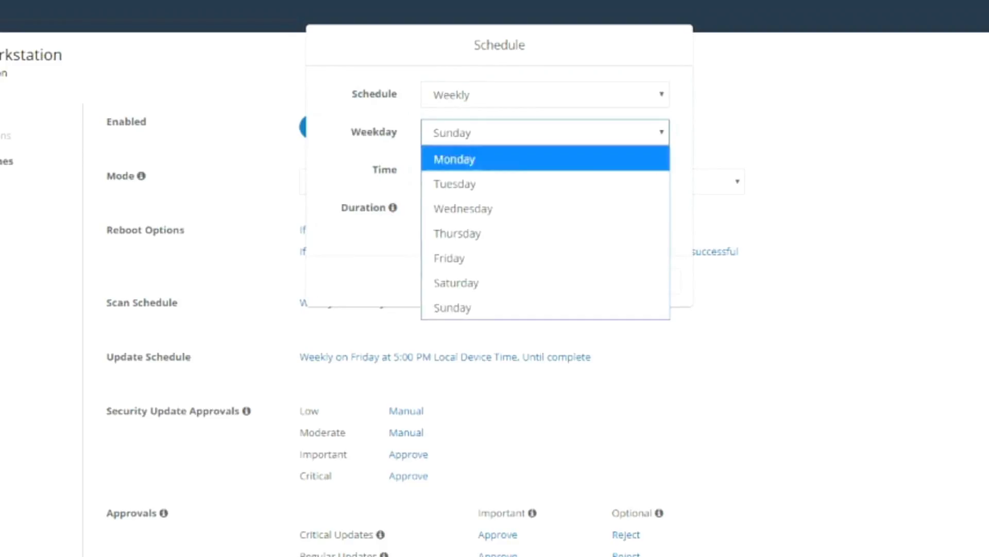
left_click(371, 151)
left_click(448, 170)
left_click(438, 207)
left_click(439, 207)
left_click(439, 206)
left_click(371, 235)
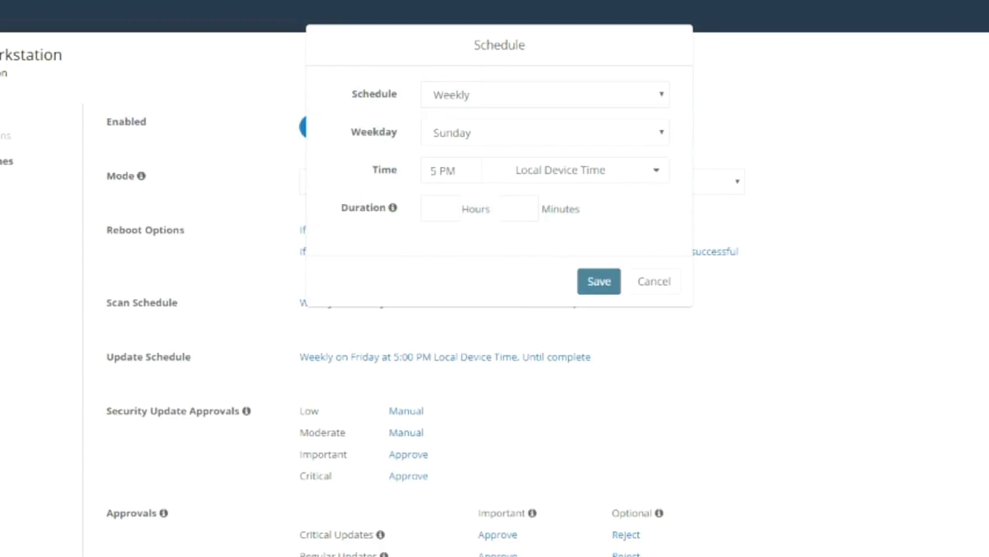
key("Return")
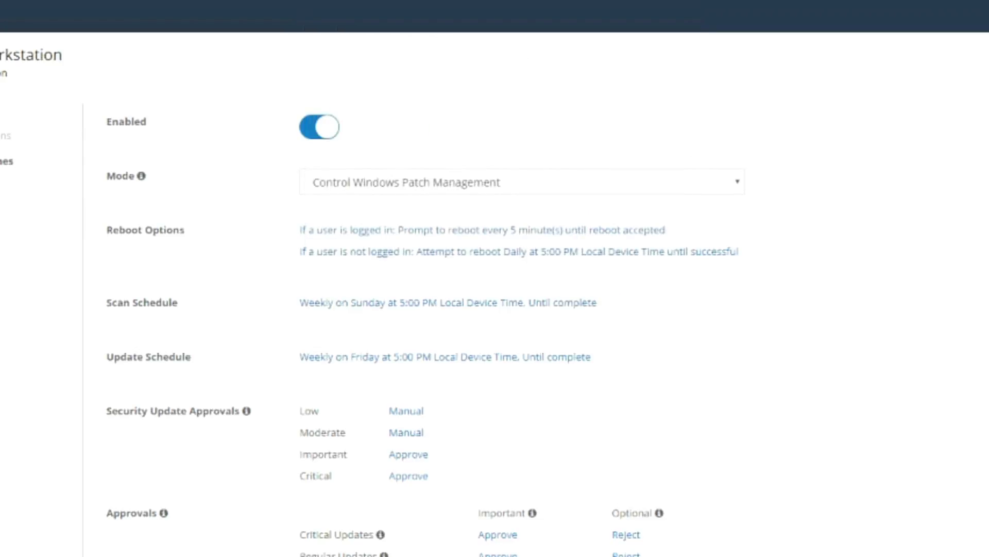
Step: Examine the frequency and weekday choices for the update schedule, and save it as weekly on Friday
left_click(445, 357)
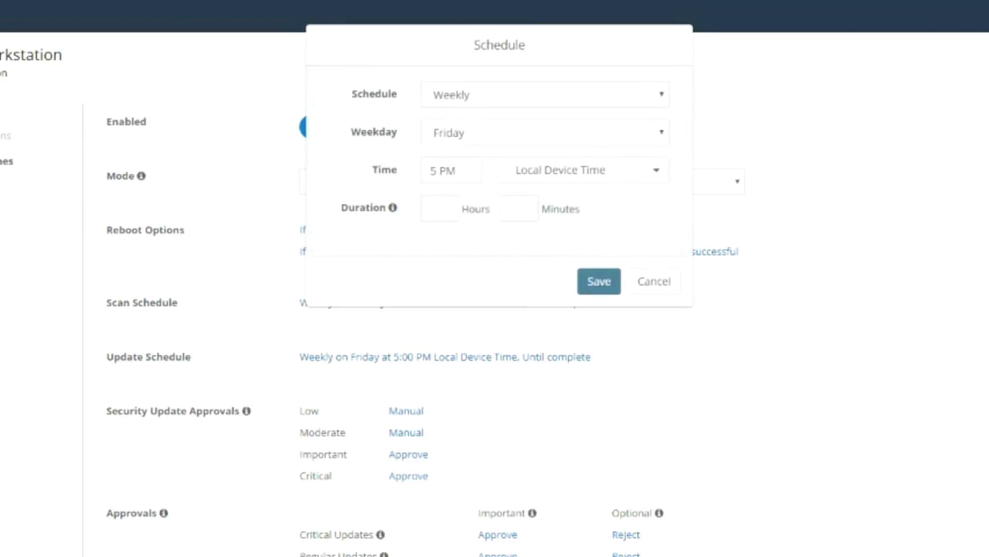
left_click(546, 95)
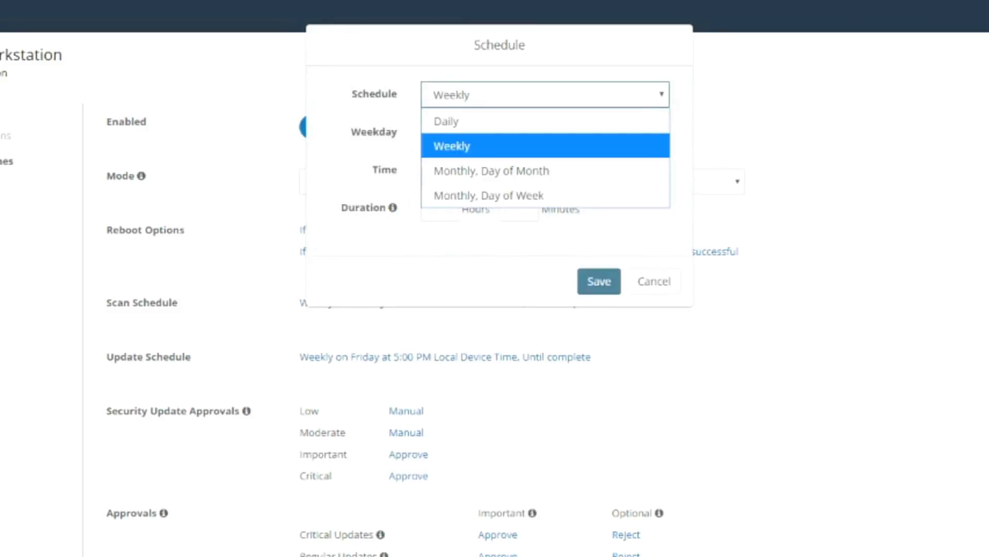
key("Up")
key("Down")
key("Down")
key("Down")
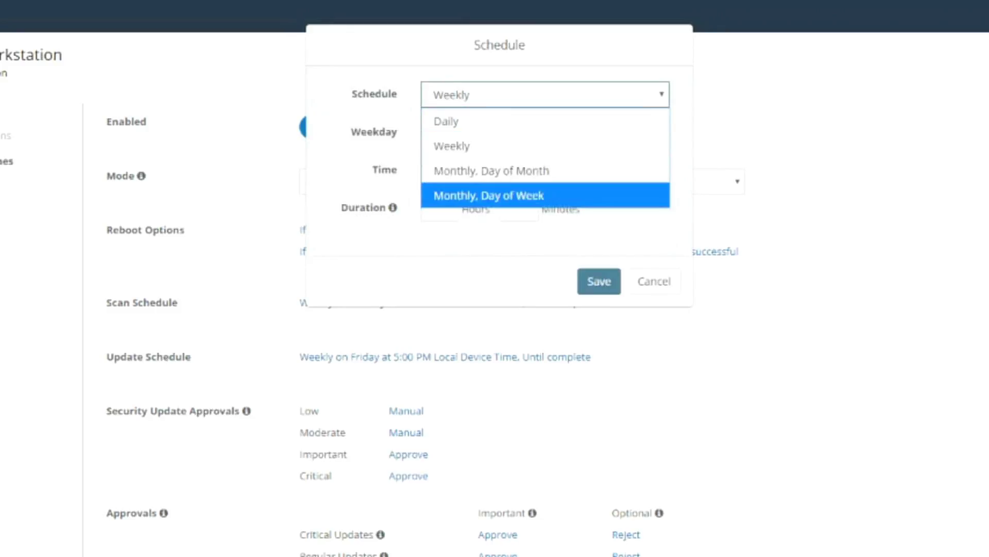
key("Escape")
key("Tab")
key("alt+Down")
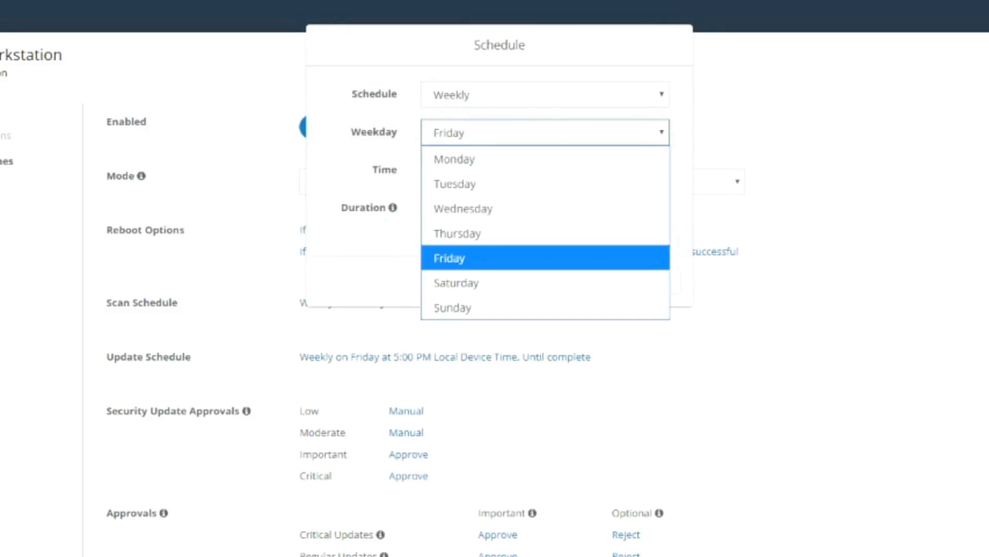
left_click(965, 376)
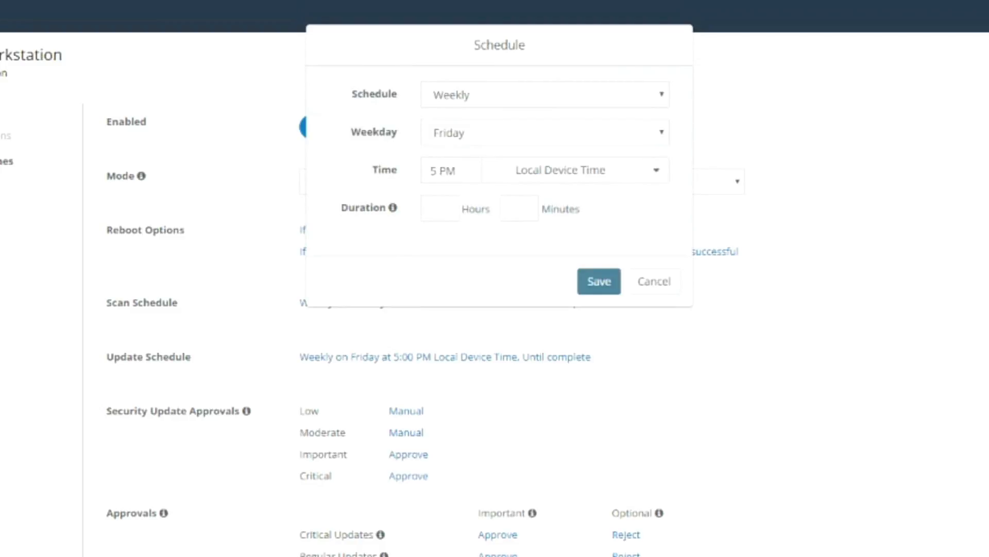
left_click(599, 281)
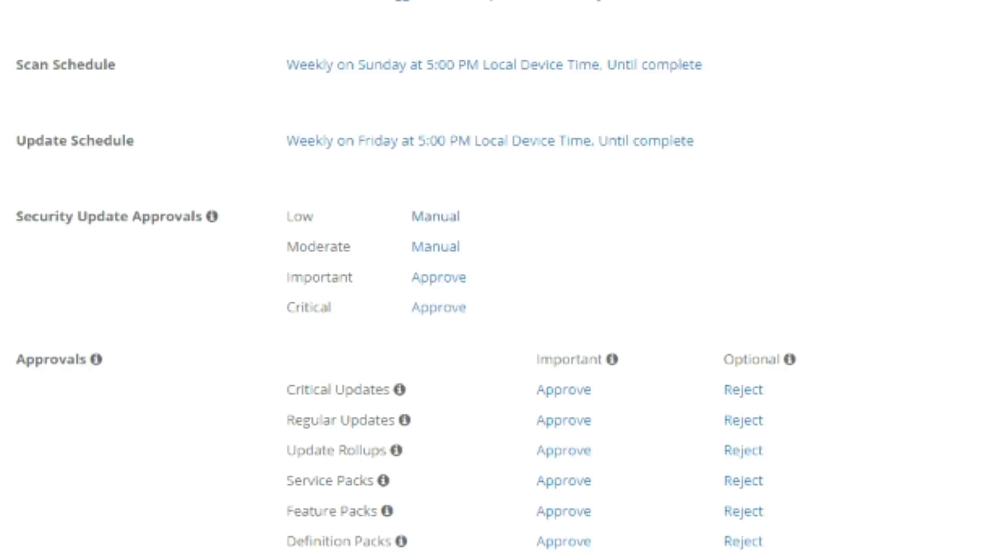
Step: Examine the approval actions offered for Low security updates, and save the action as Manual
left_click(435, 216)
left_click(571, 115)
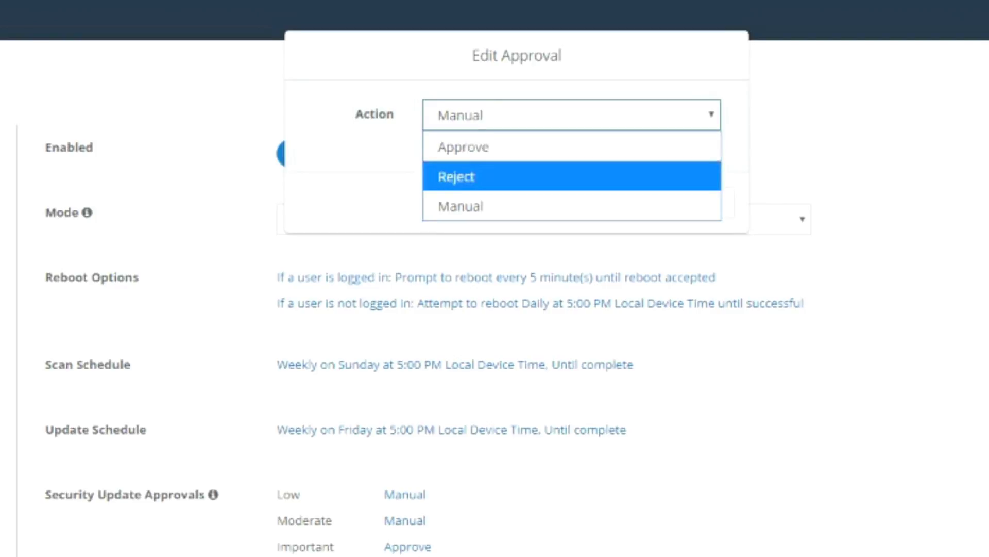
left_click(572, 115)
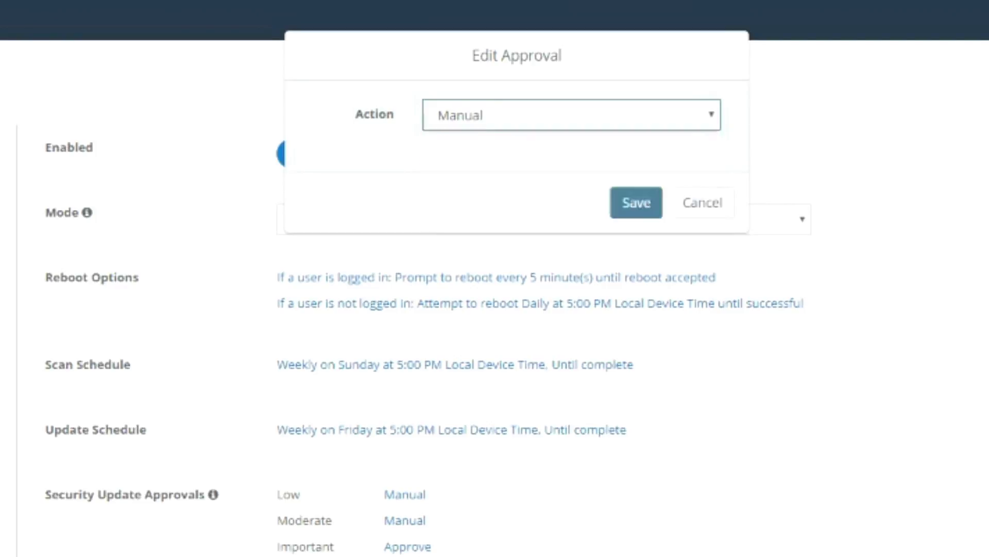
left_click(636, 202)
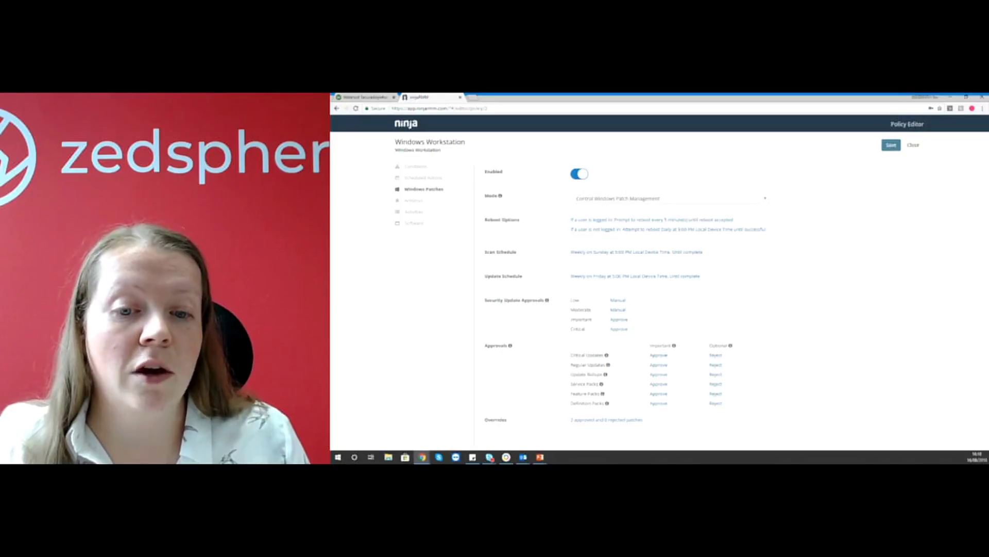
Step: Examine the approval actions for Critical security updates and the list of patch overrides, cancelling both dialogs
left_click(619, 329)
left_click(680, 159)
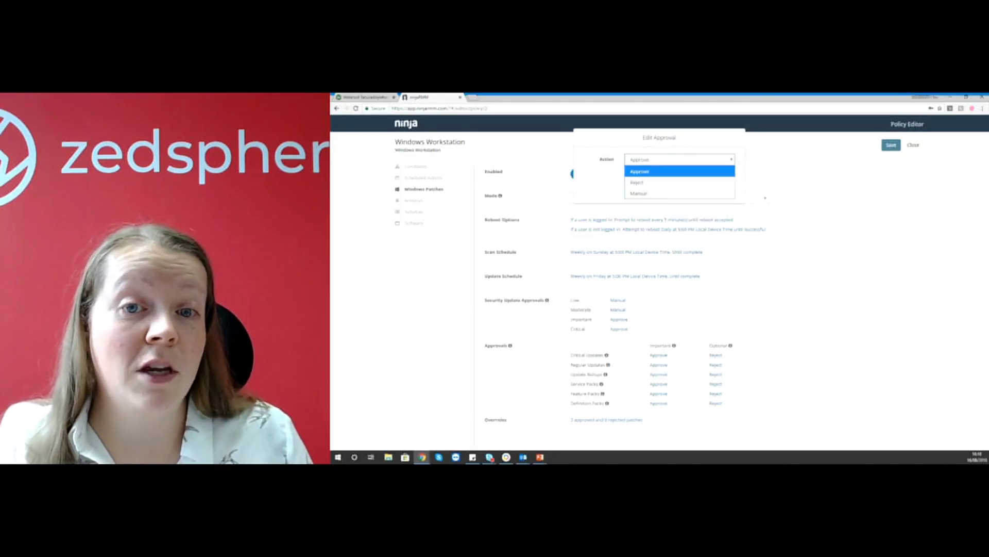
left_click(680, 160)
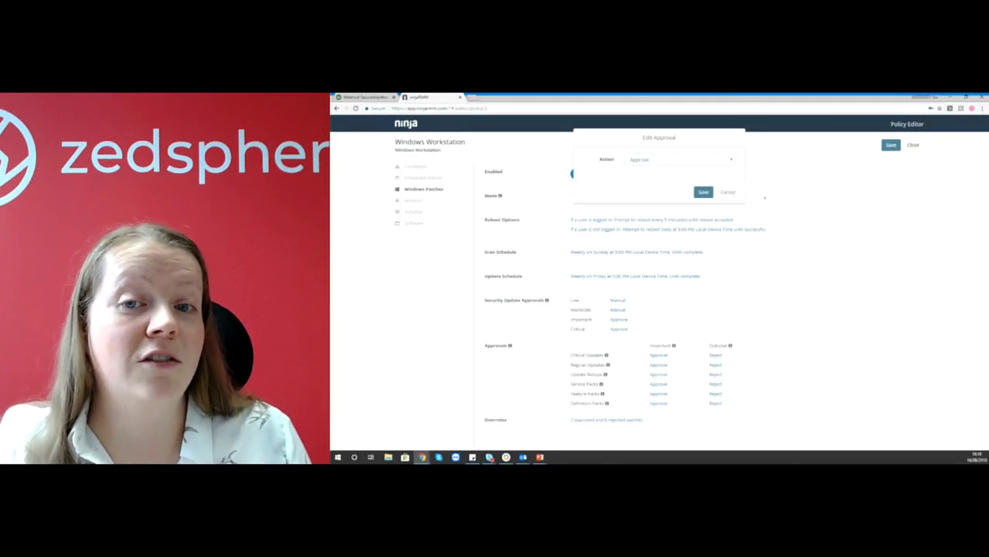
left_click(728, 192)
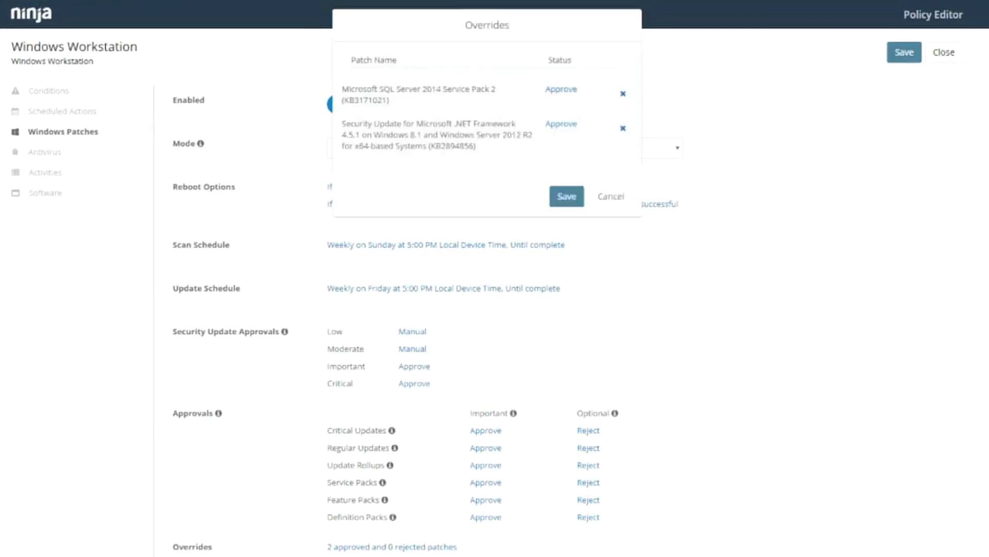
left_click(392, 547)
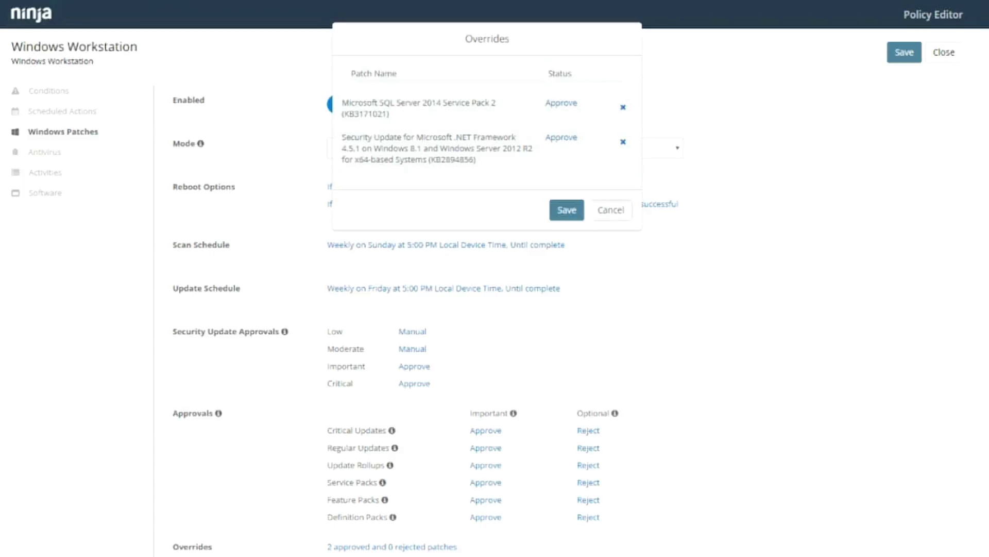
left_click(612, 209)
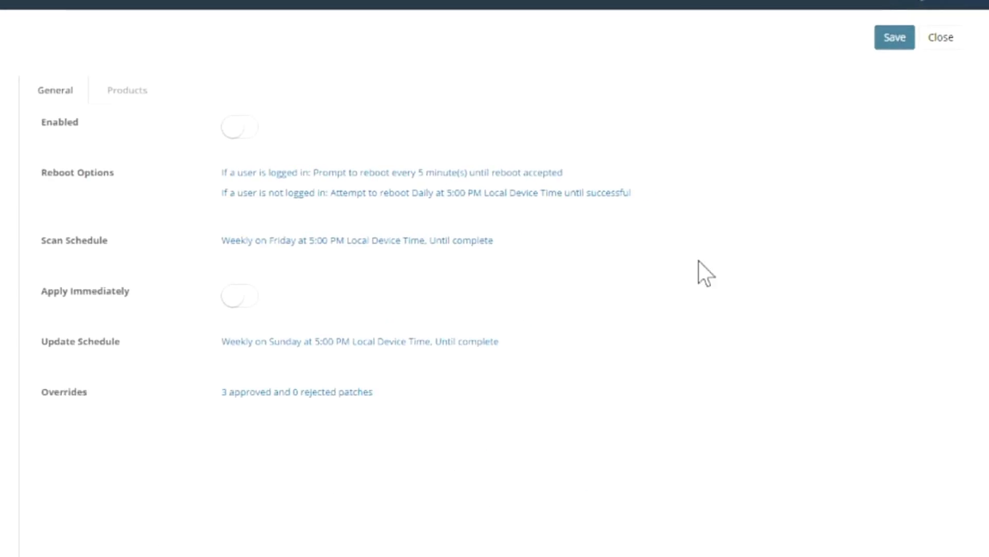
Step: Enable software patching in the policy, and try the Apply Immediately option before turning it back off
left_click(240, 127)
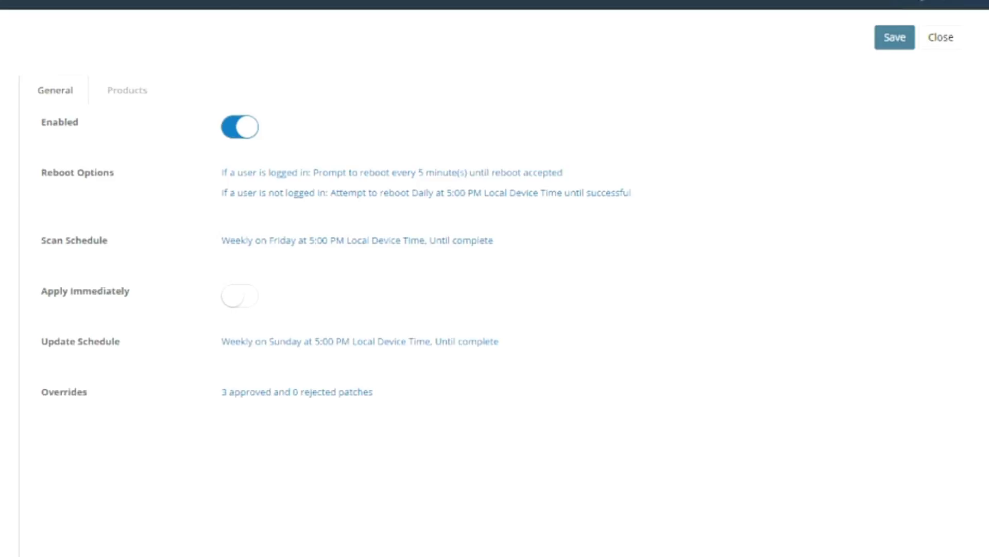
left_click(240, 296)
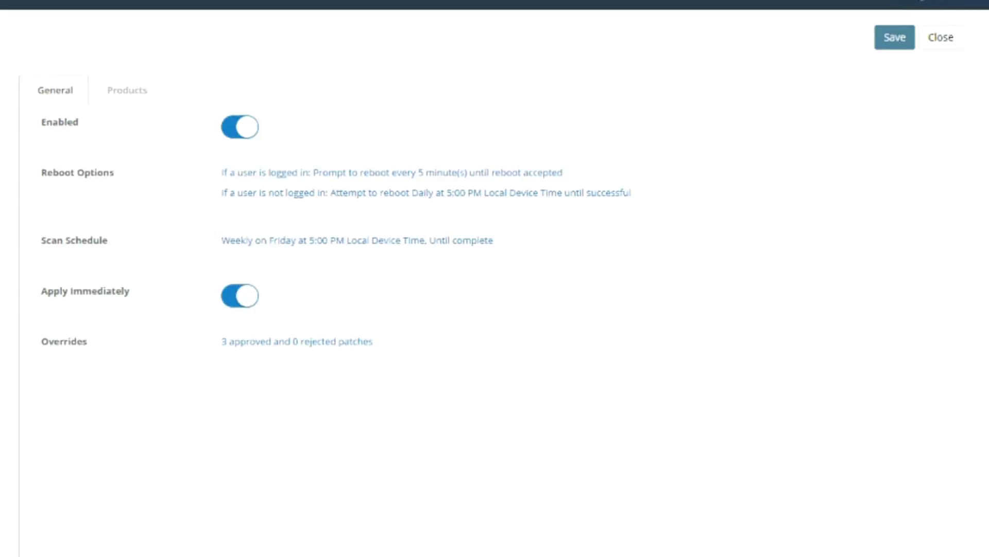
left_click(240, 296)
Step: Add Adobe AIR to the products covered by software patching and save the selection
left_click(127, 90)
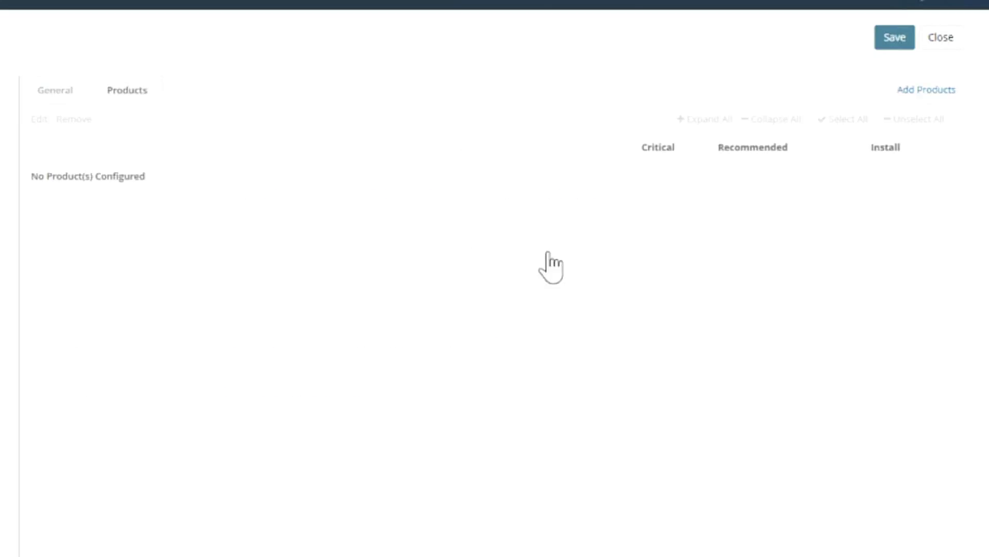
left_click(926, 89)
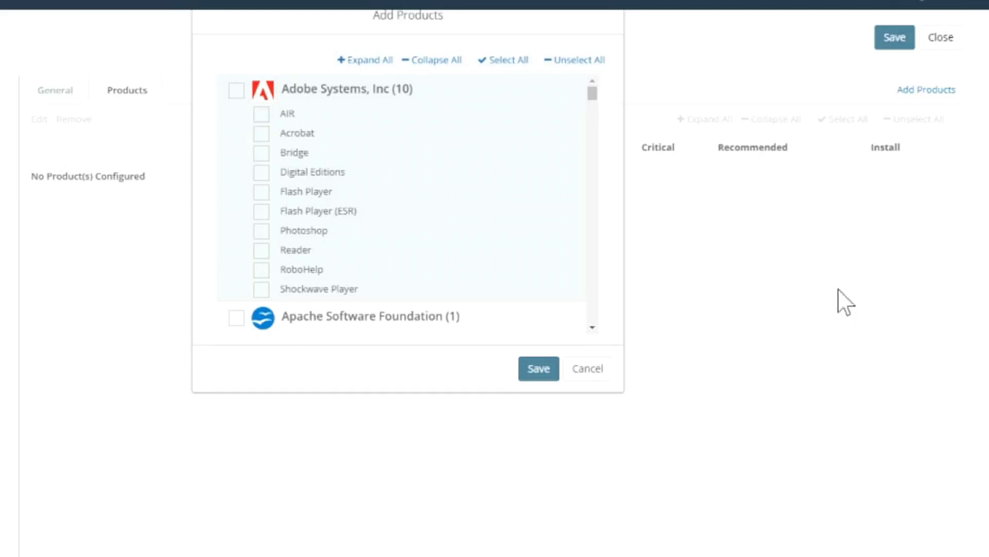
left_click(262, 114)
left_click(539, 368)
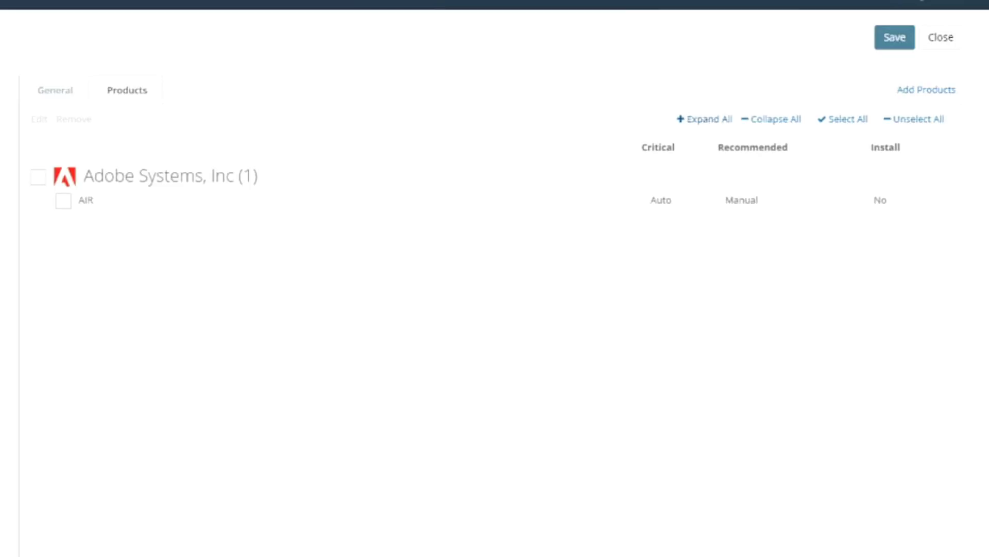
Step: Set the Adobe Systems products' critical and recommended patches to Auto and Install to No, and save the product settings
left_click(39, 177)
left_click(39, 119)
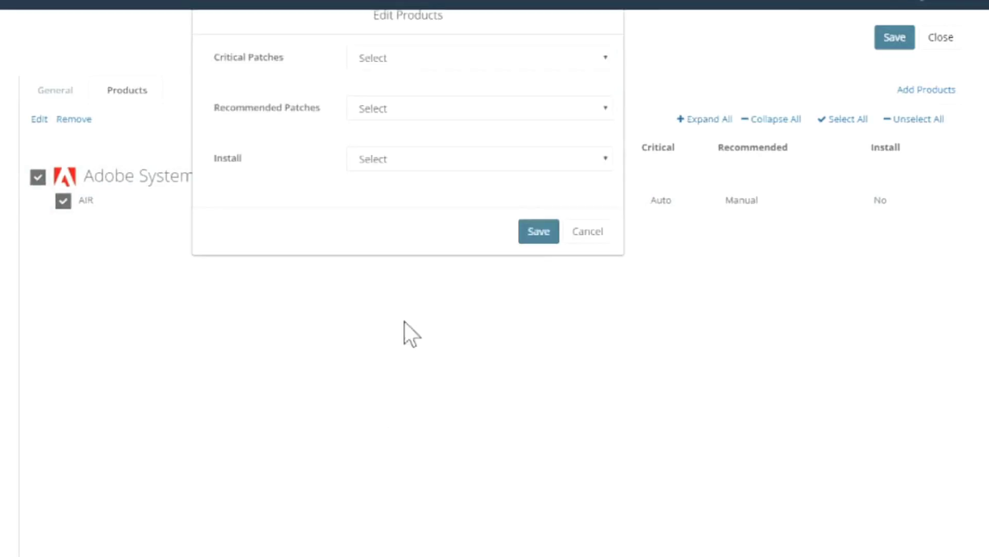
left_click(480, 58)
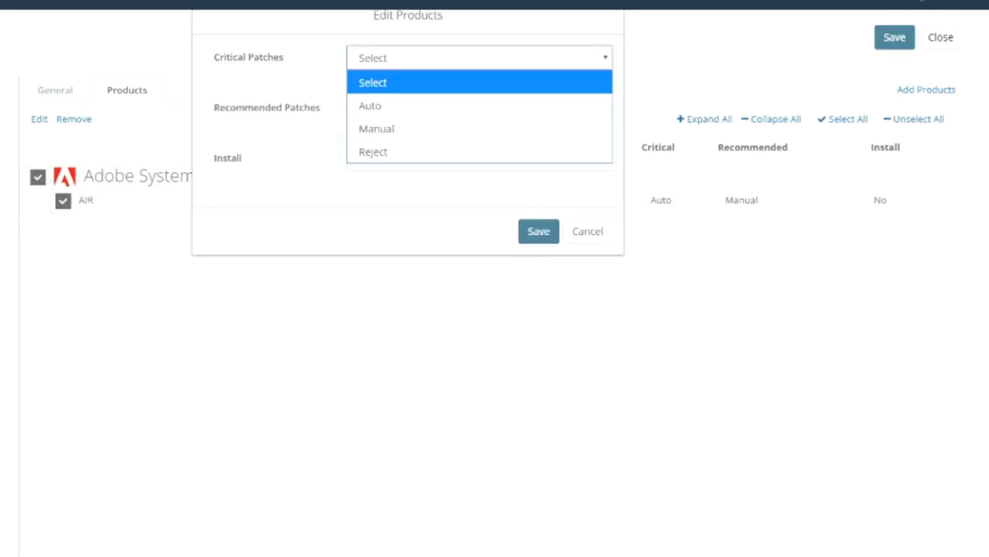
key("Down")
key("Return")
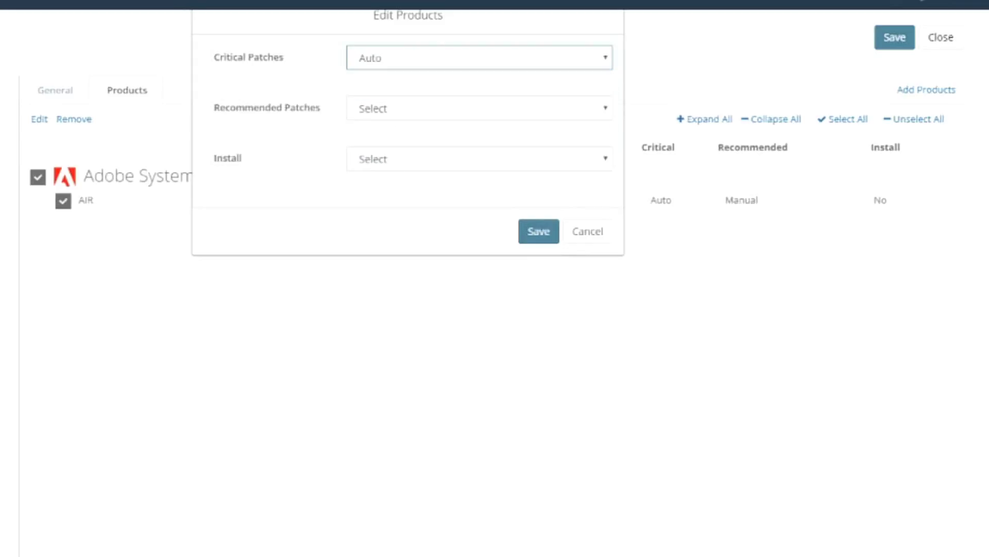
left_click(479, 108)
left_click(480, 156)
left_click(480, 158)
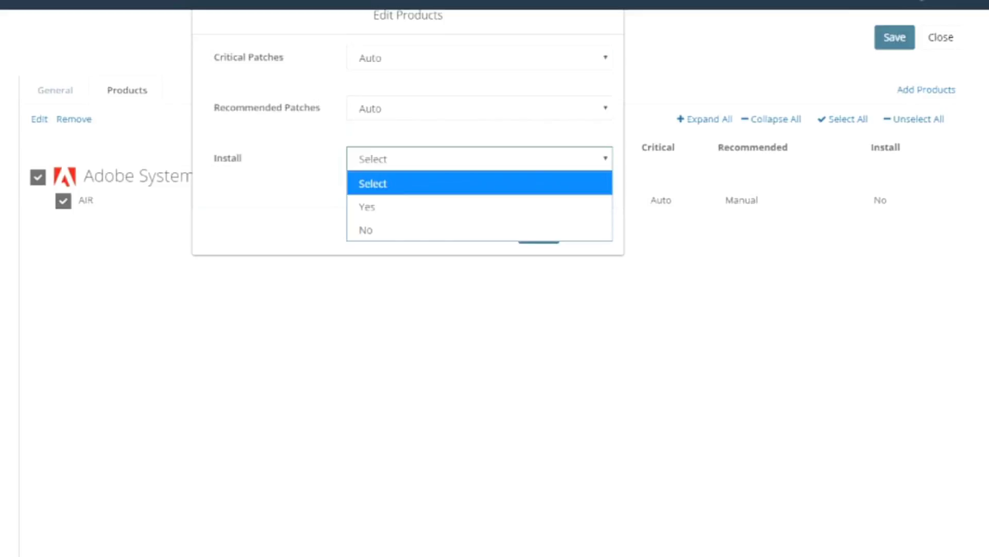
key("Down")
key("Down")
key("Return")
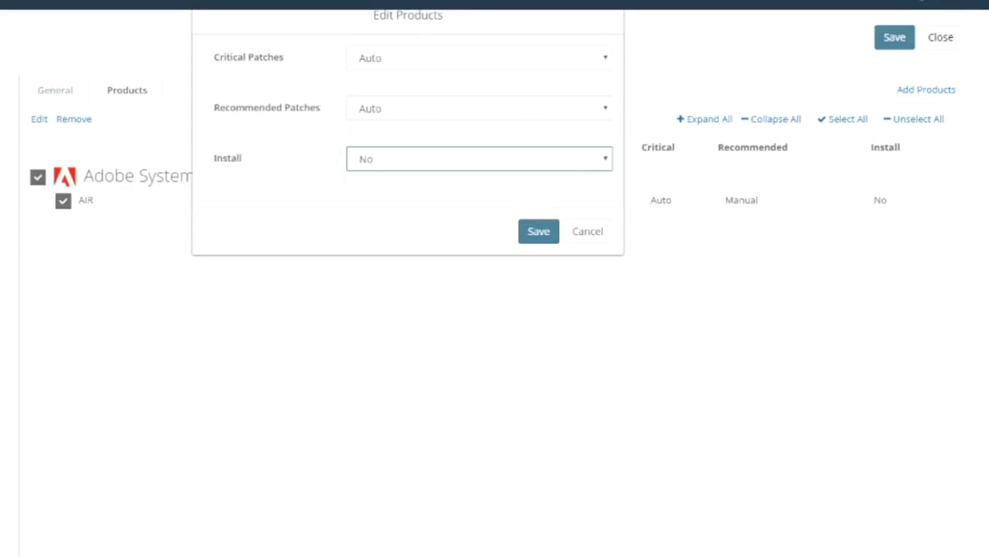
key("Return")
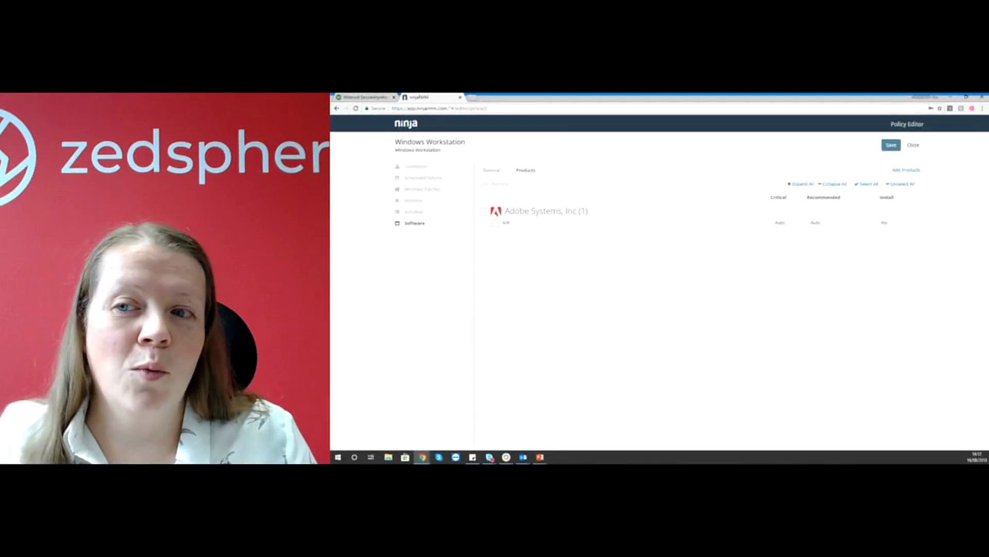
Step: Examine the vendors and applications that can still be added to software patching, including the Microsoft products, and dismiss the list
left_click(927, 89)
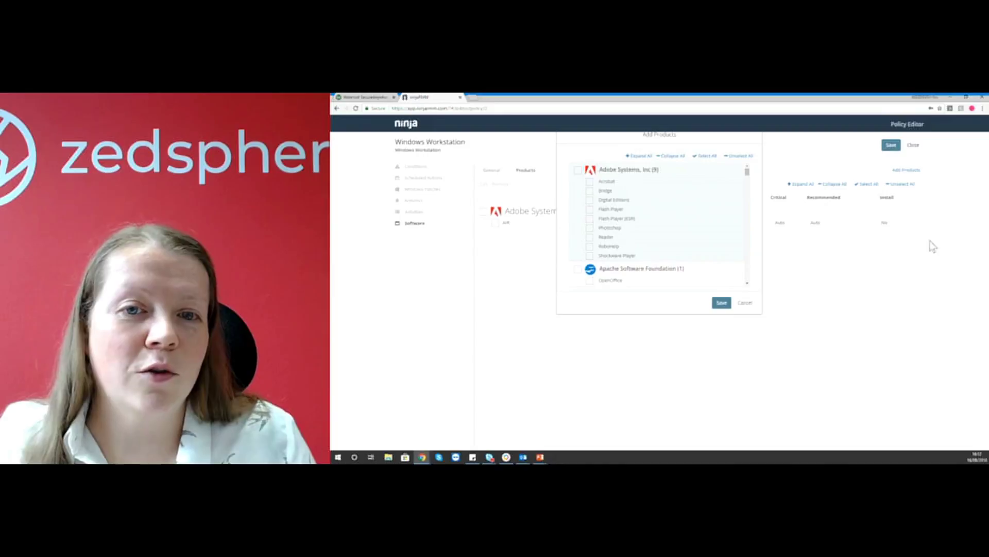
scroll(660, 222, "down", 1)
scroll(660, 221, "down", 8)
scroll(660, 222, "down", 5)
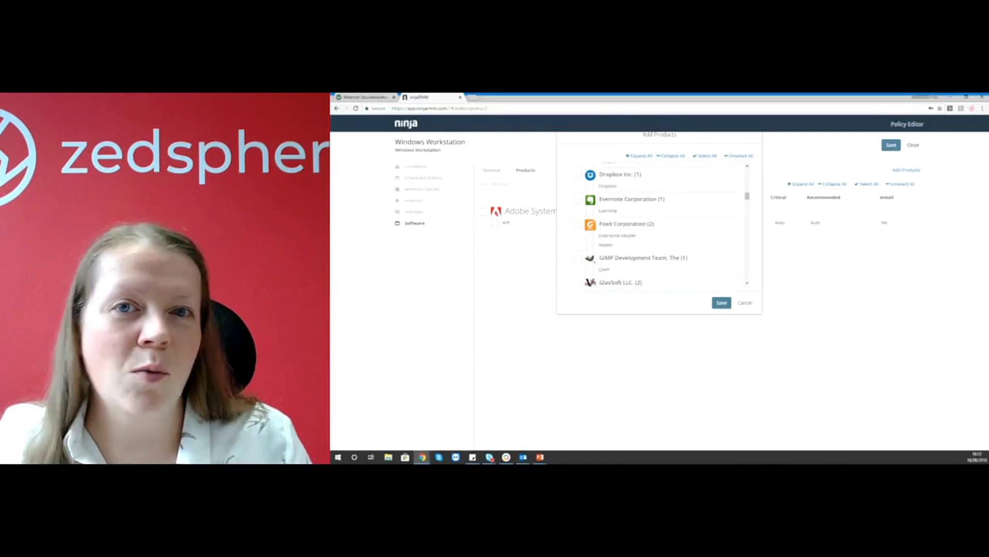
scroll(659, 222, "down", 8)
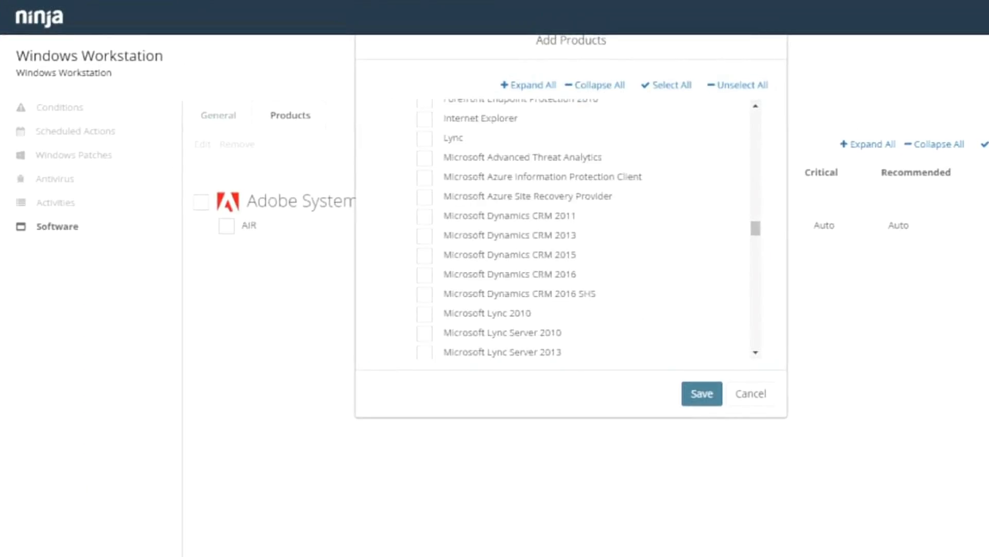
scroll(582, 230, "up", 5)
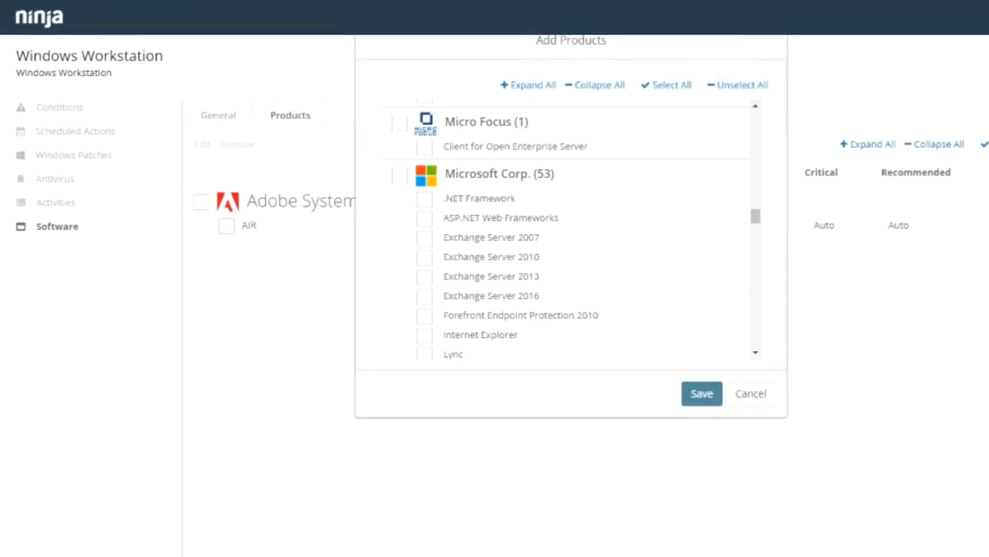
scroll(571, 230, "up", 15)
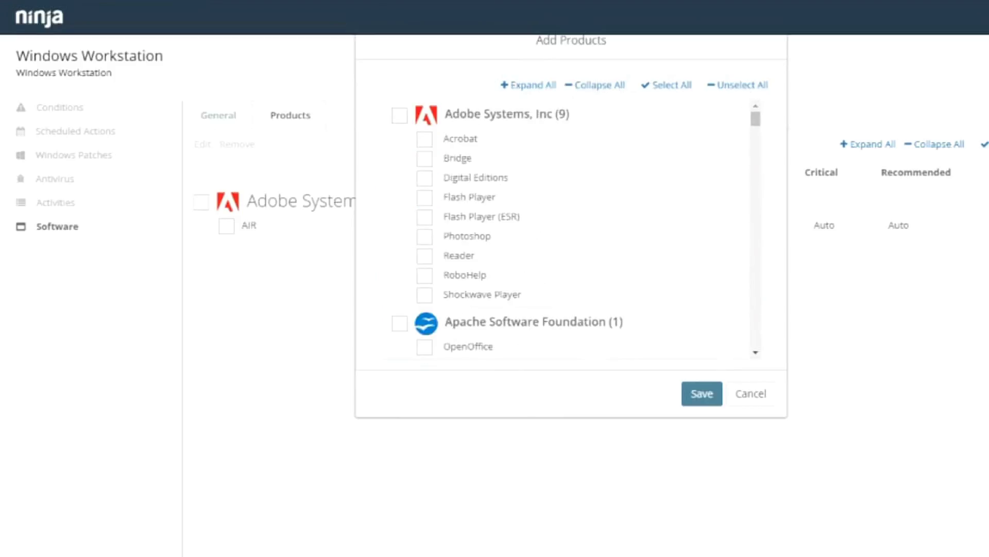
key("Escape")
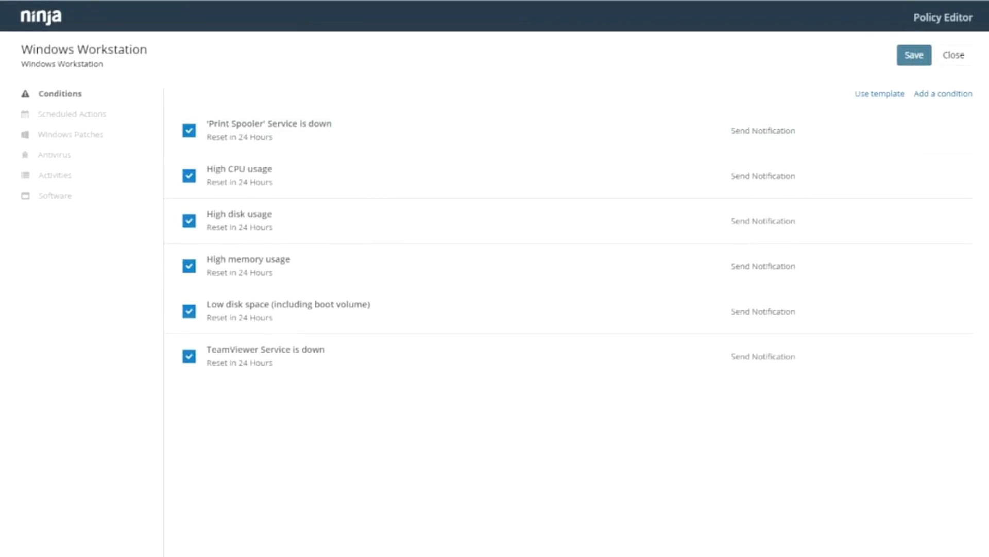
Step: Try a new policy condition of type Software that triggers when software named "add" doesn't exist
left_click(943, 93)
left_click(480, 75)
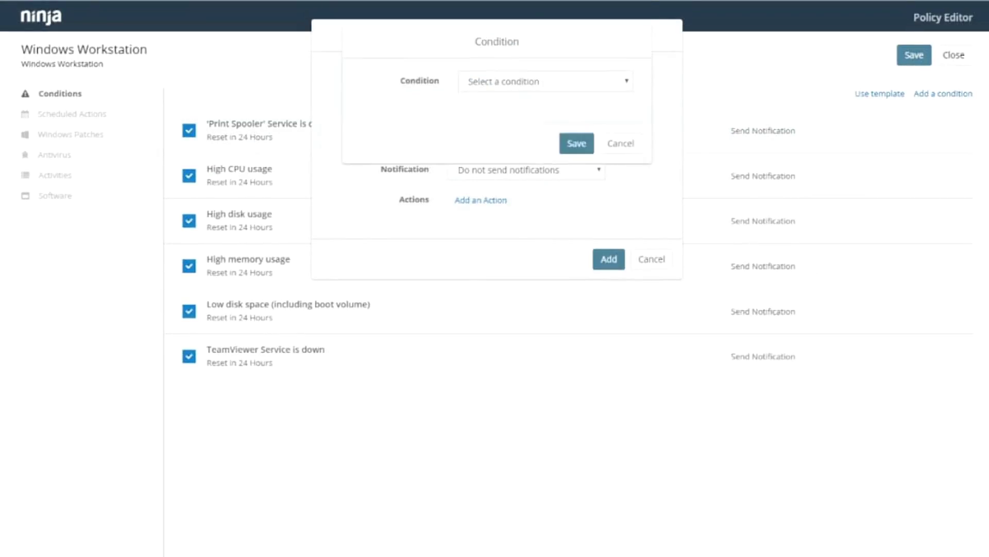
left_click(545, 82)
key("Return")
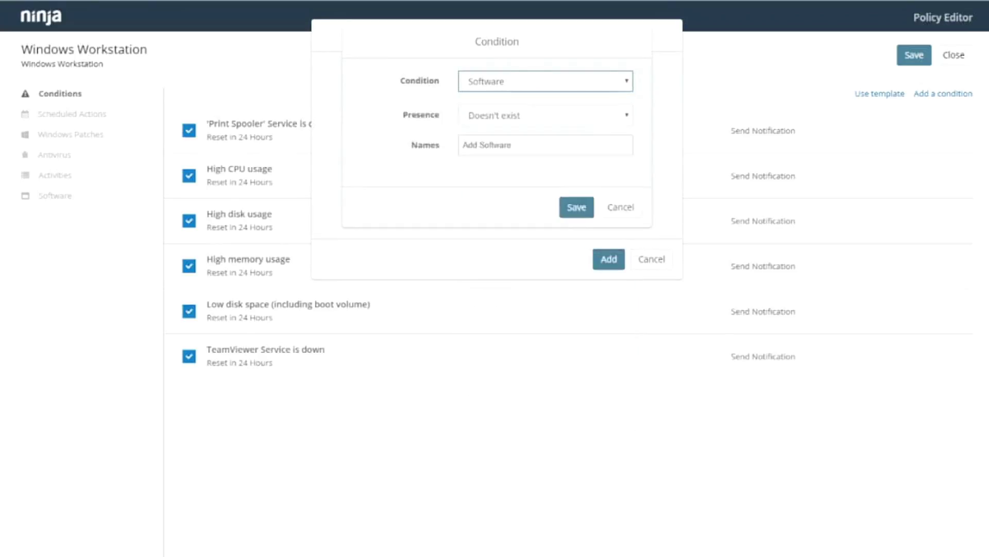
left_click(545, 145)
type("add")
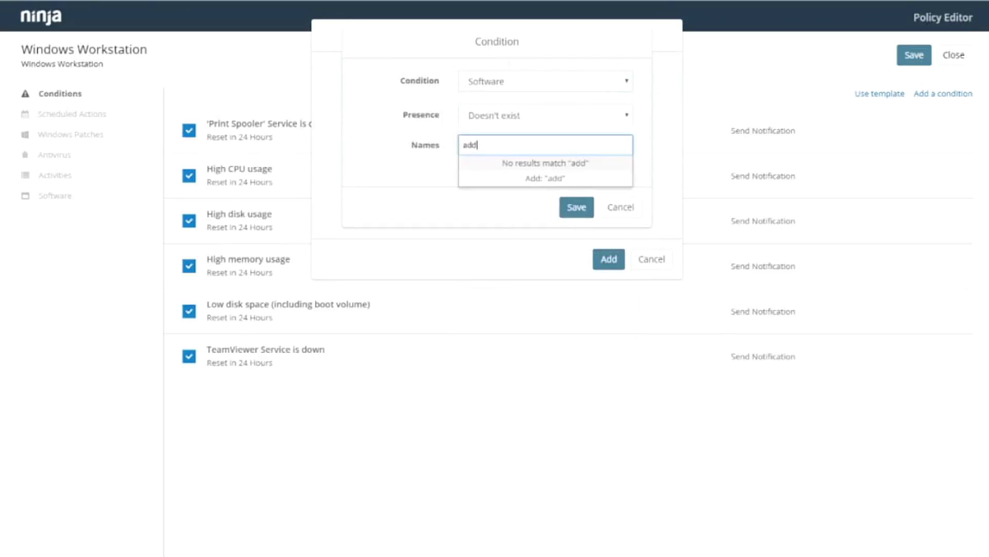
left_click(545, 177)
left_click(577, 207)
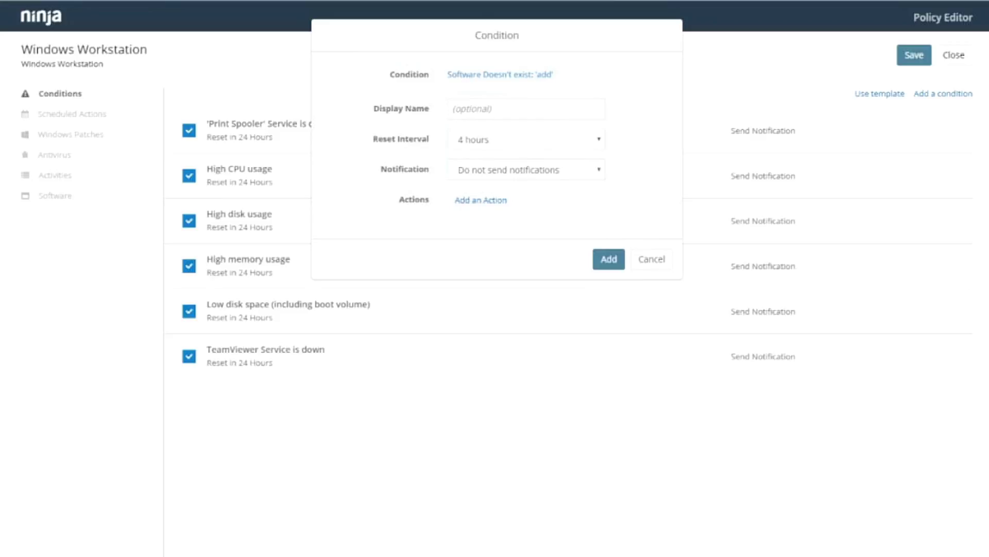
Step: Try an Install Application action with architecture All for the condition, and cancel both the action and the condition
left_click(481, 200)
left_click(533, 82)
scroll(528, 221, "down", 4)
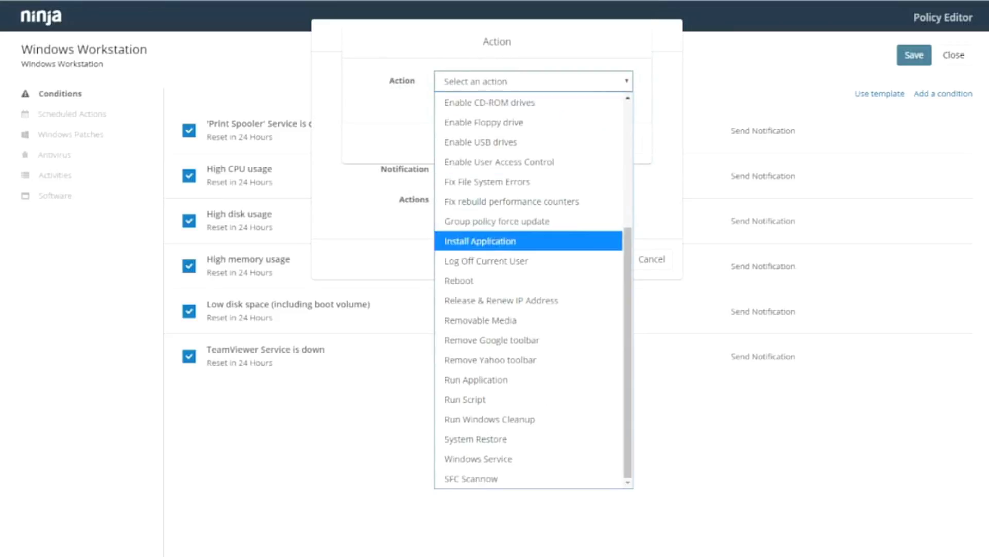
key("Up")
key("Return")
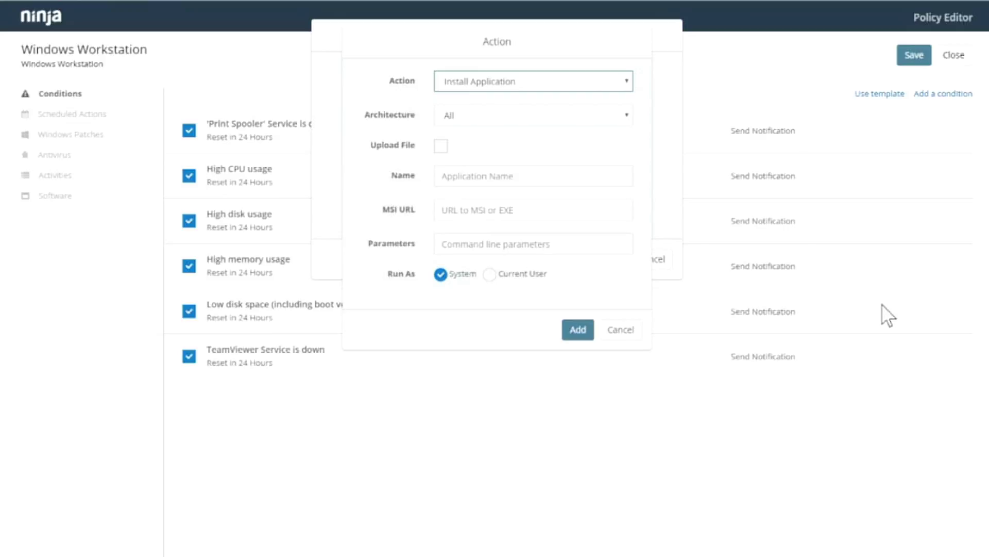
key("Tab")
key("space")
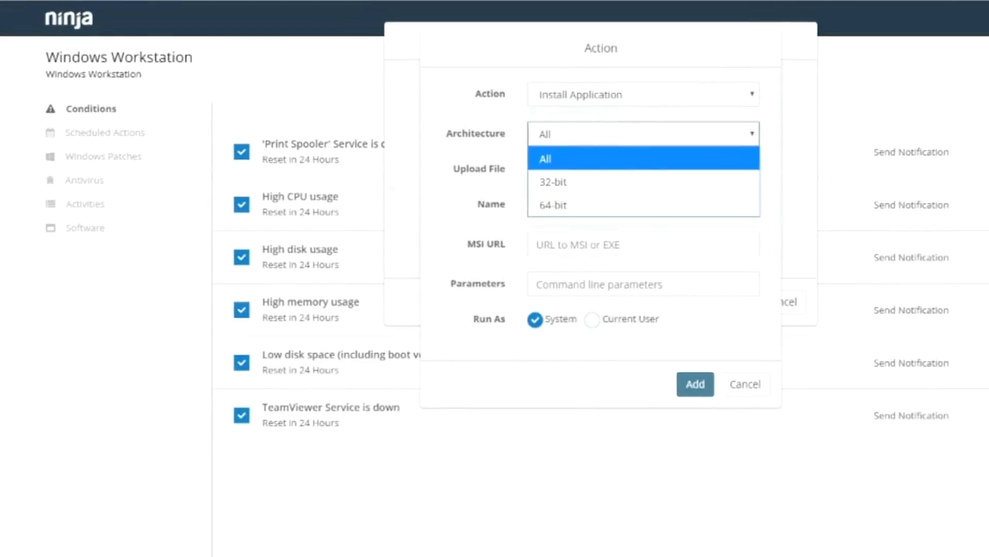
key("Return")
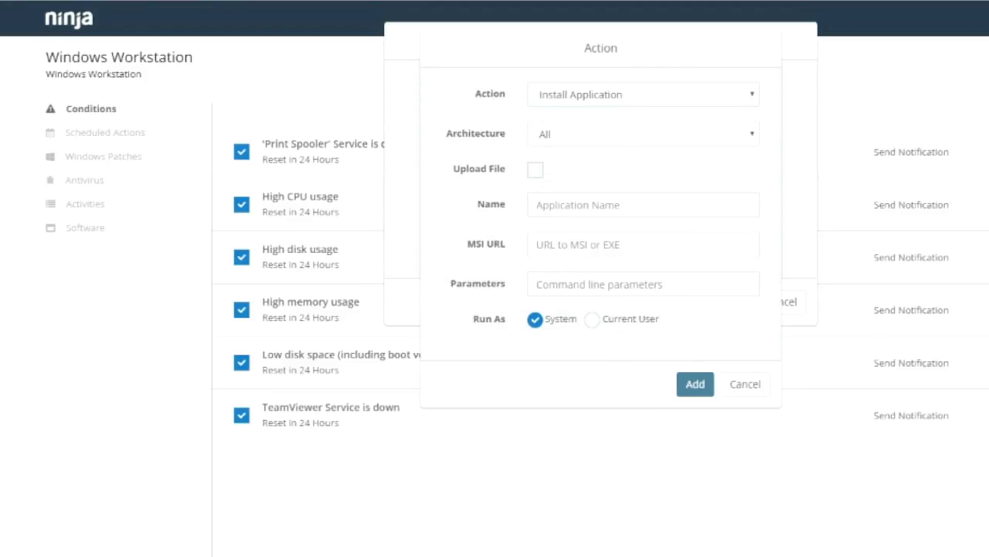
key("Tab")
key("Tab")
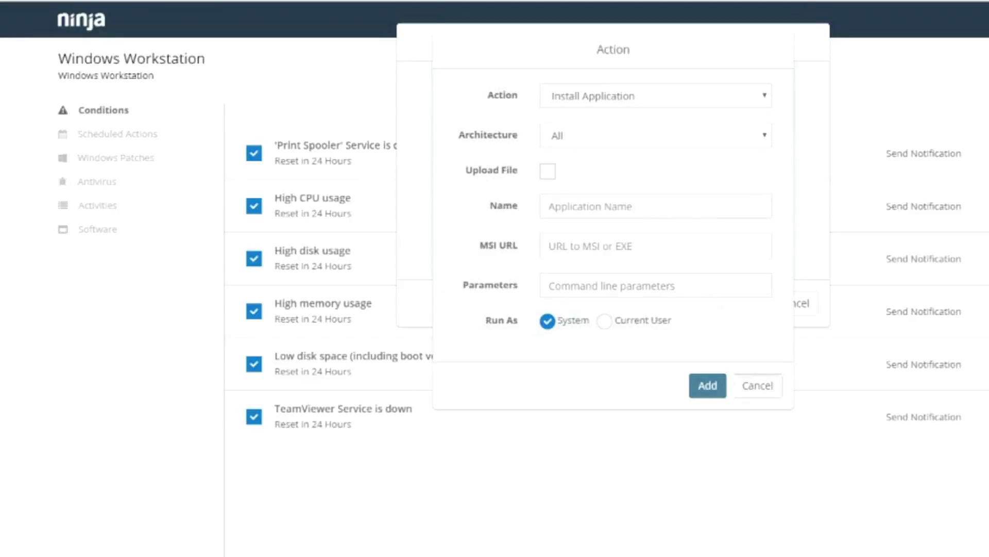
left_click(757, 386)
left_click(794, 303)
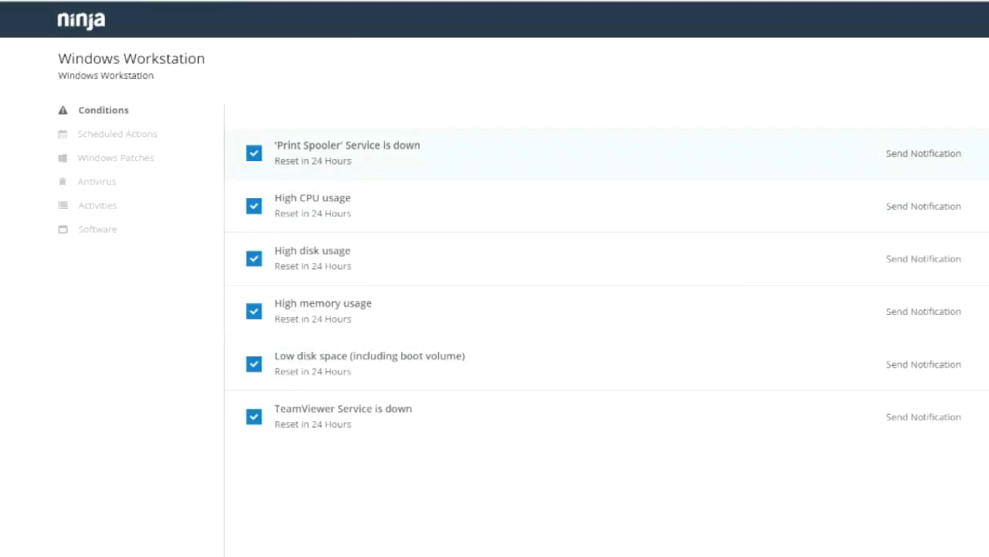
Step: Close the Windows Workstation policy and save its changes
left_click(979, 64)
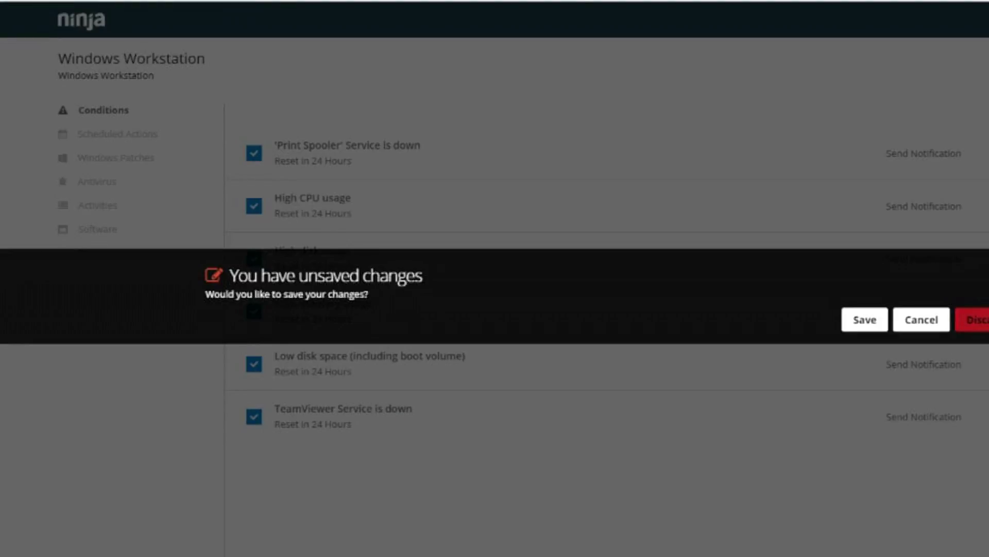
left_click(865, 319)
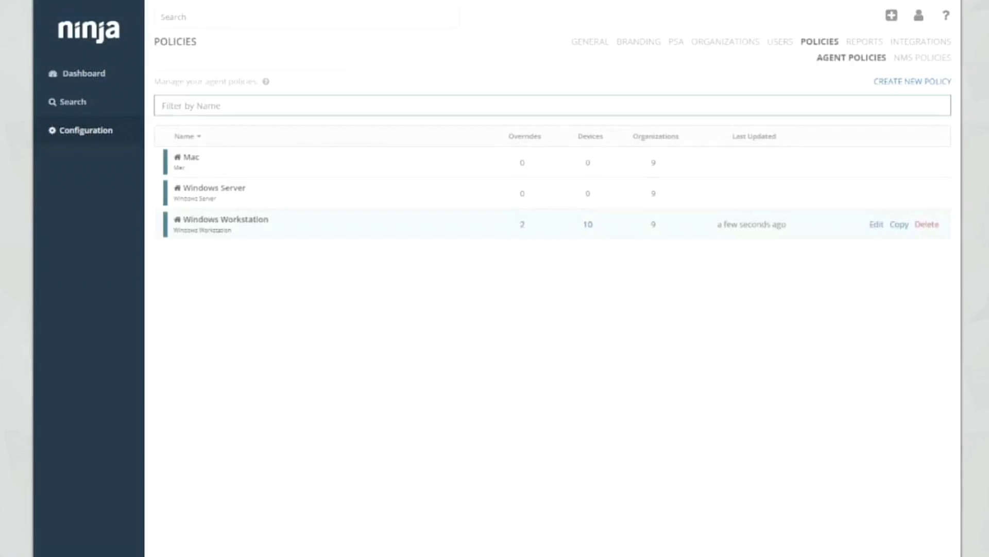
Step: Examine Test Org's software inventory and list the devices that have Microsoft Visual C++ 2008 Redistributable x86 9.0.30729.6161
left_click(84, 74)
left_click(819, 42)
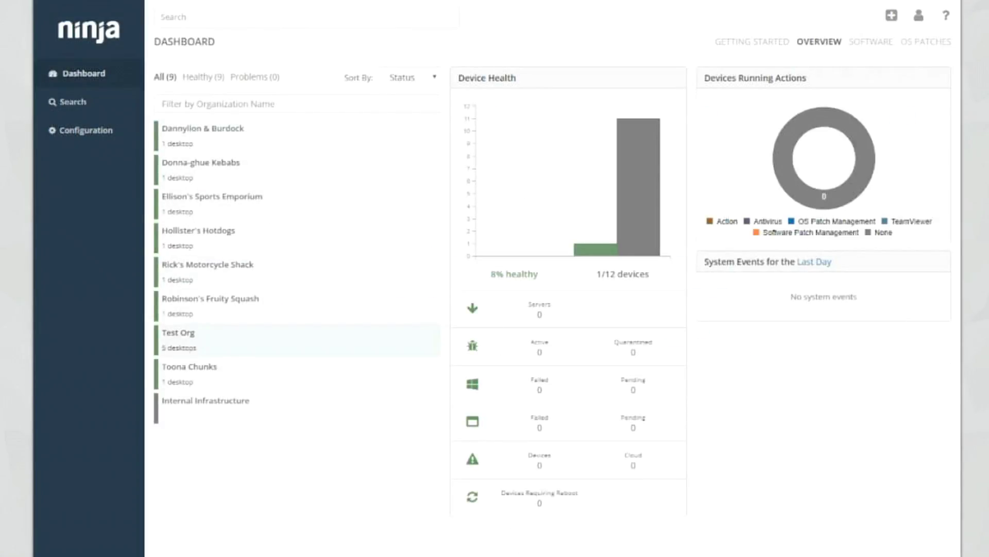
left_click(178, 336)
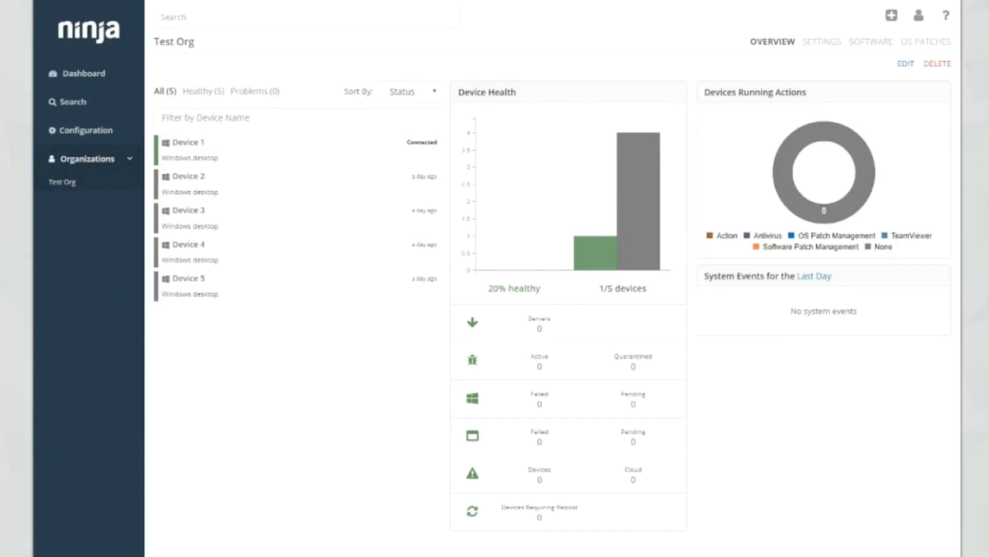
left_click(871, 42)
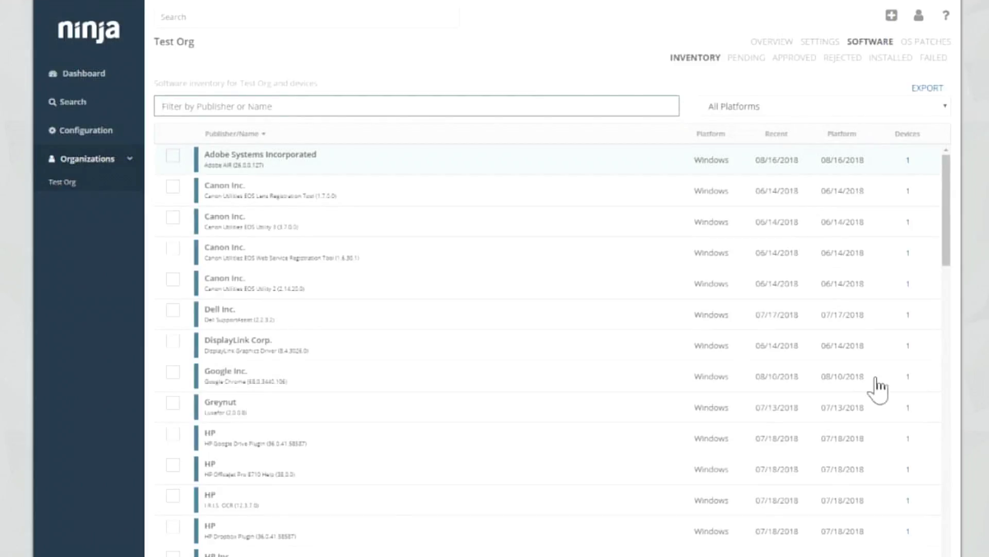
scroll(878, 390, "down", 15)
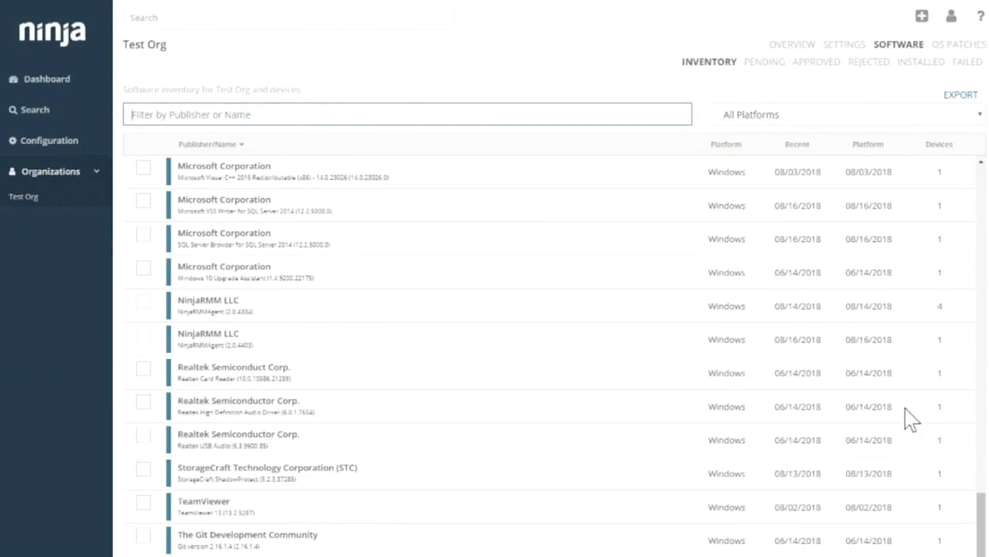
scroll(905, 407, "up", 10)
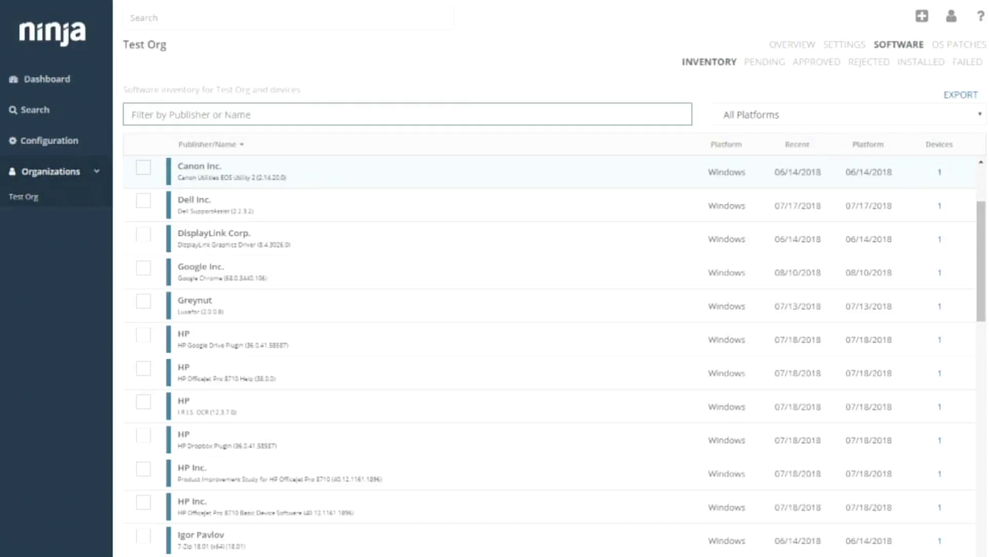
scroll(546, 356, "down", 15)
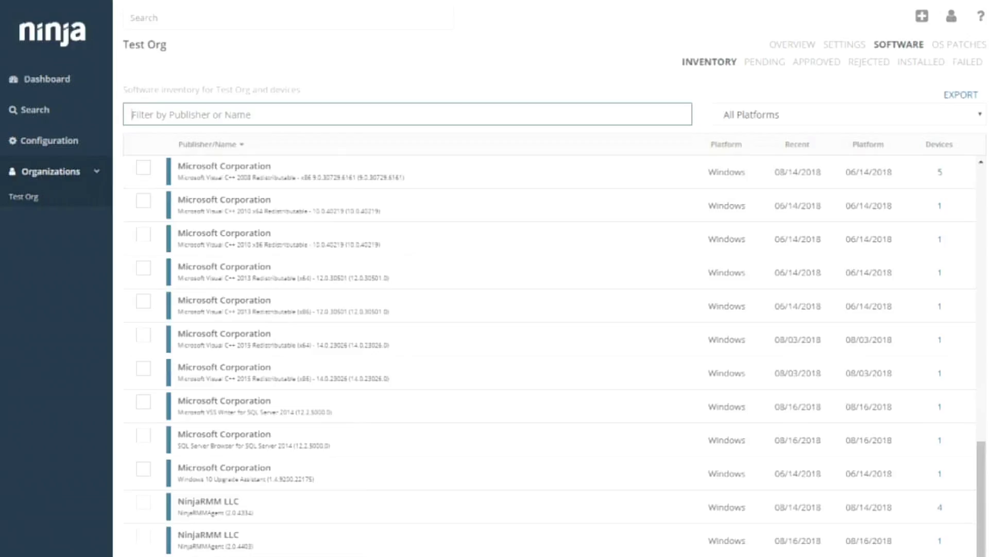
left_click(940, 172)
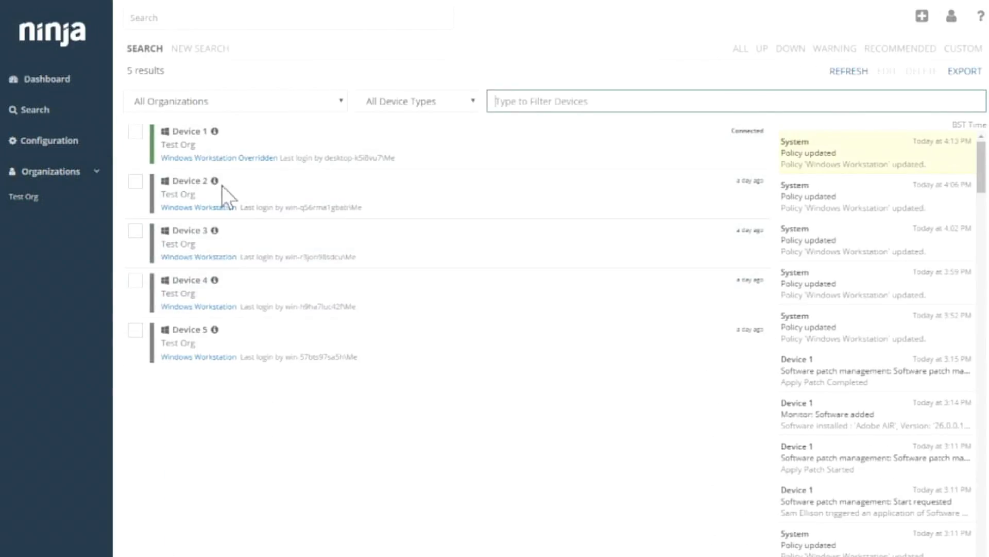
Step: Return to Test Org's software inventory from the dashboard, and try selecting the Adobe AIR entry
left_click(47, 79)
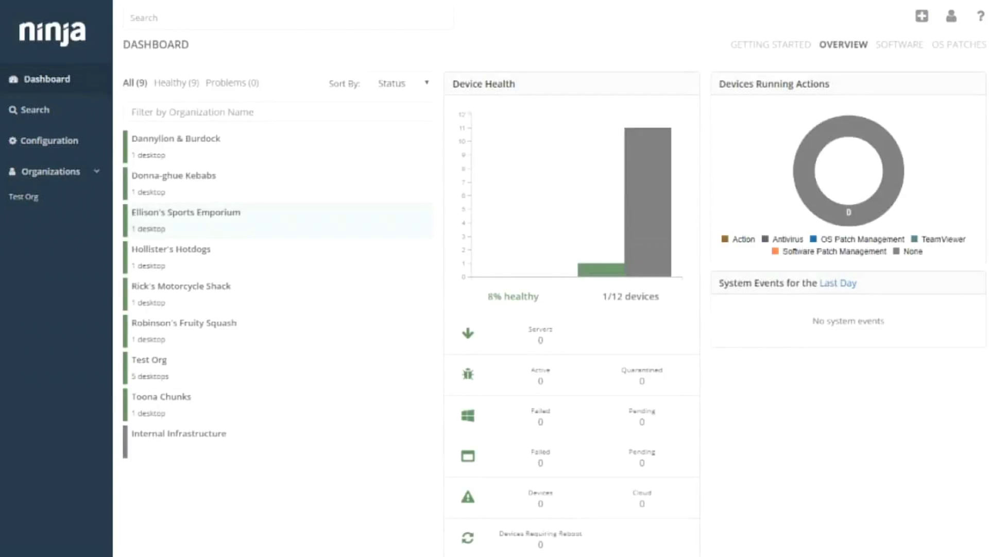
left_click(206, 360)
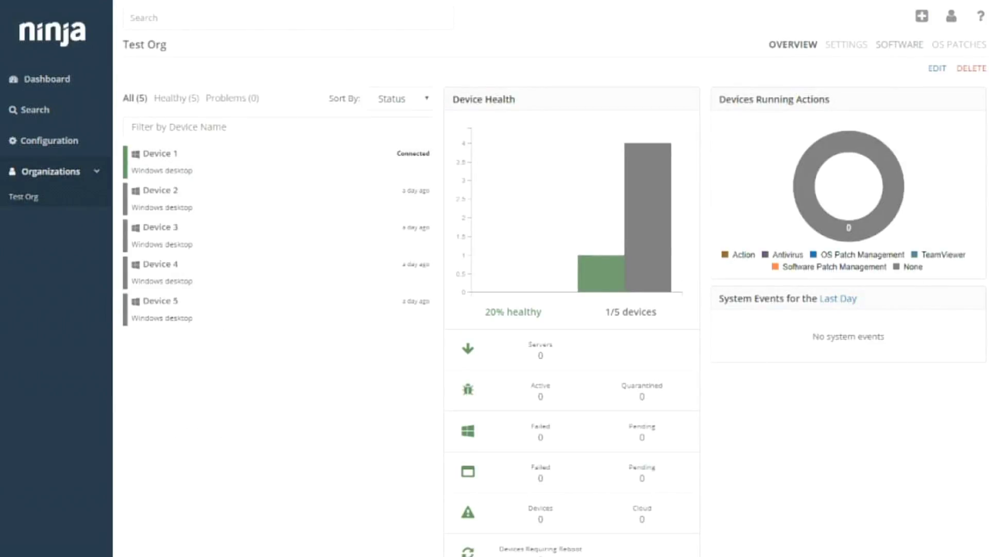
left_click(900, 44)
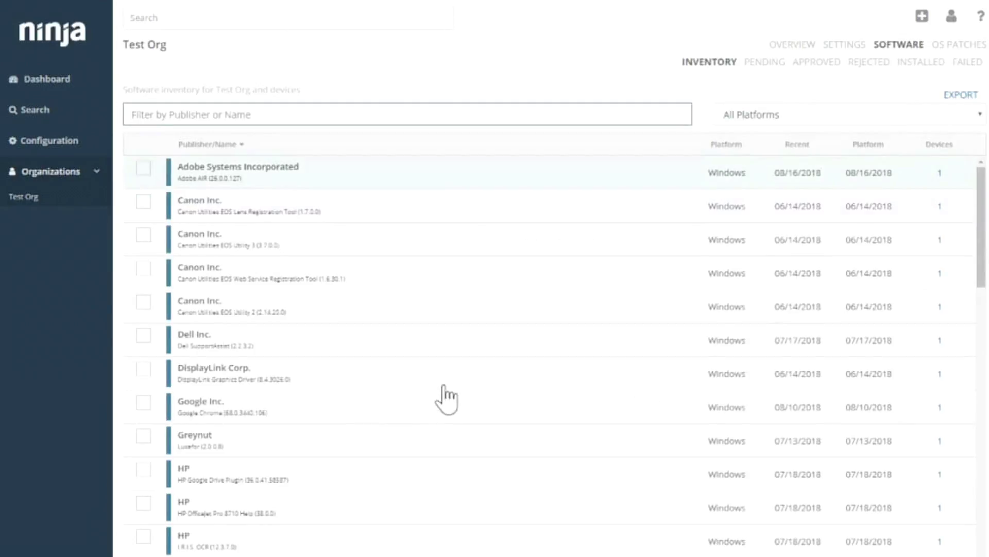
left_click(143, 168)
left_click(143, 188)
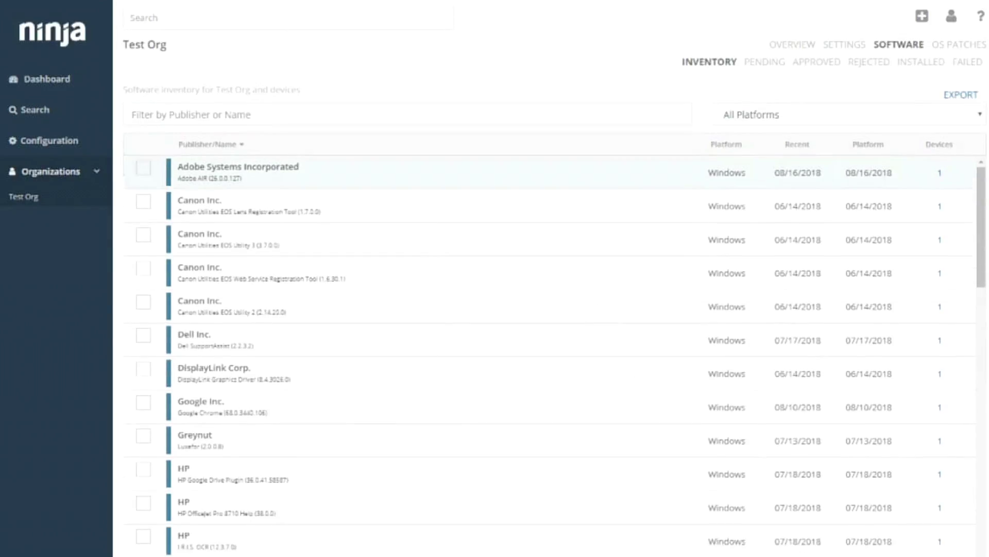
Step: Review Test Org's software patches in the pending, approved, rejected, installed and failed categories
left_click(764, 62)
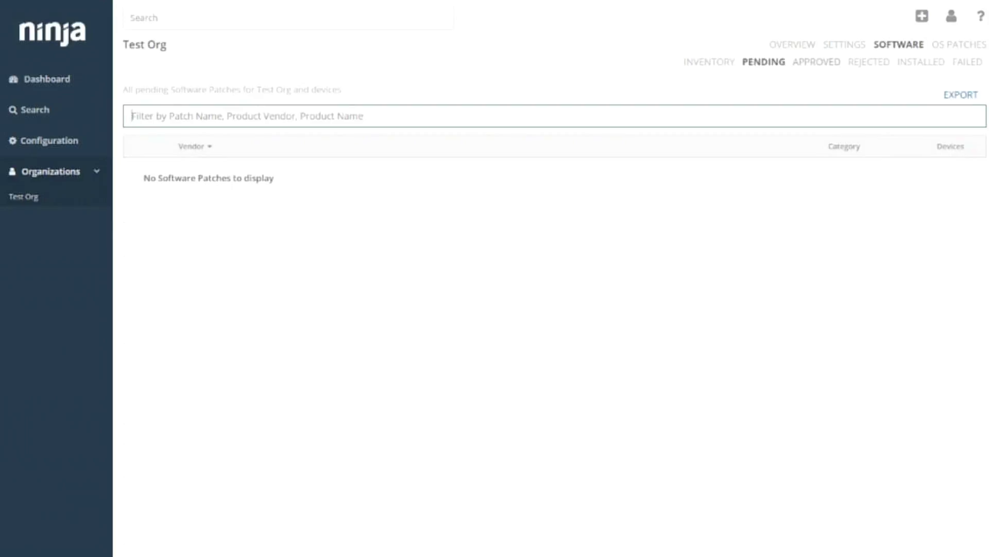
left_click(817, 62)
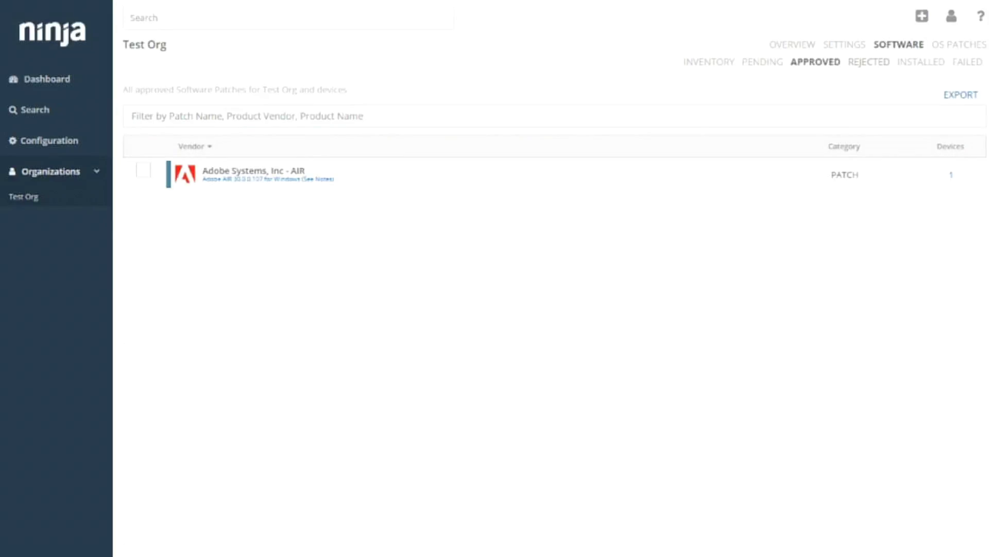
left_click(869, 62)
left_click(920, 62)
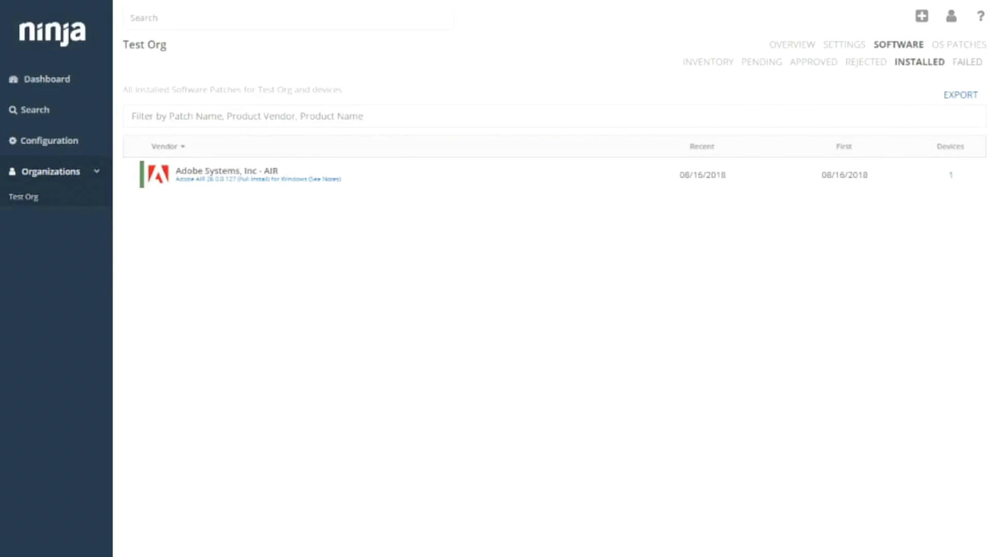
left_click(967, 62)
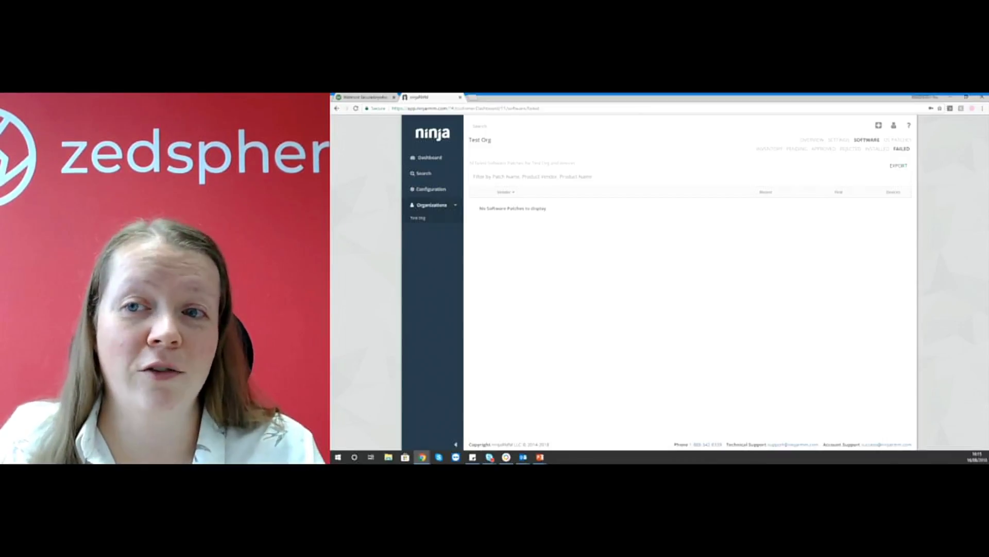
Step: Review Test Org's OS patches in the pending, approved, rejected, installed and failed categories
left_click(898, 140)
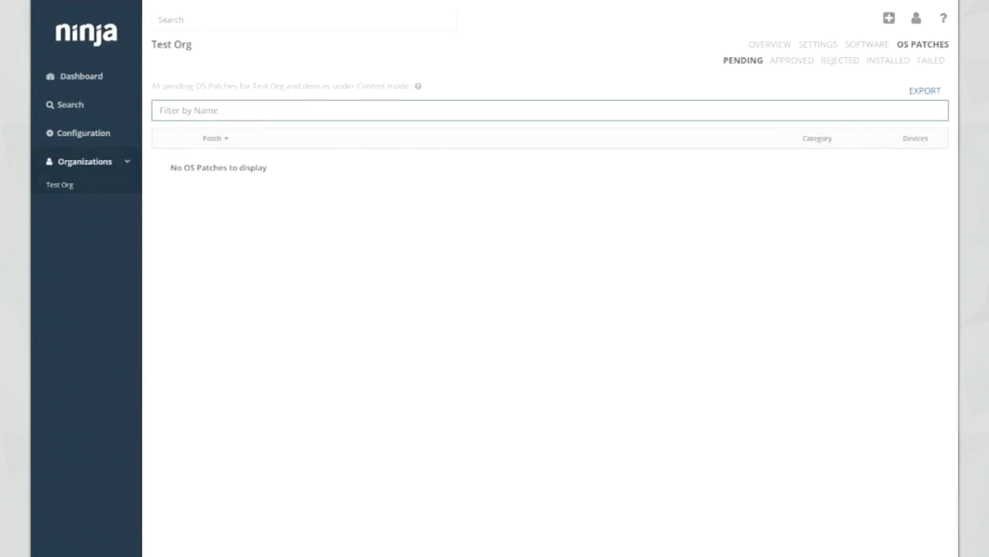
left_click(792, 61)
left_click(841, 60)
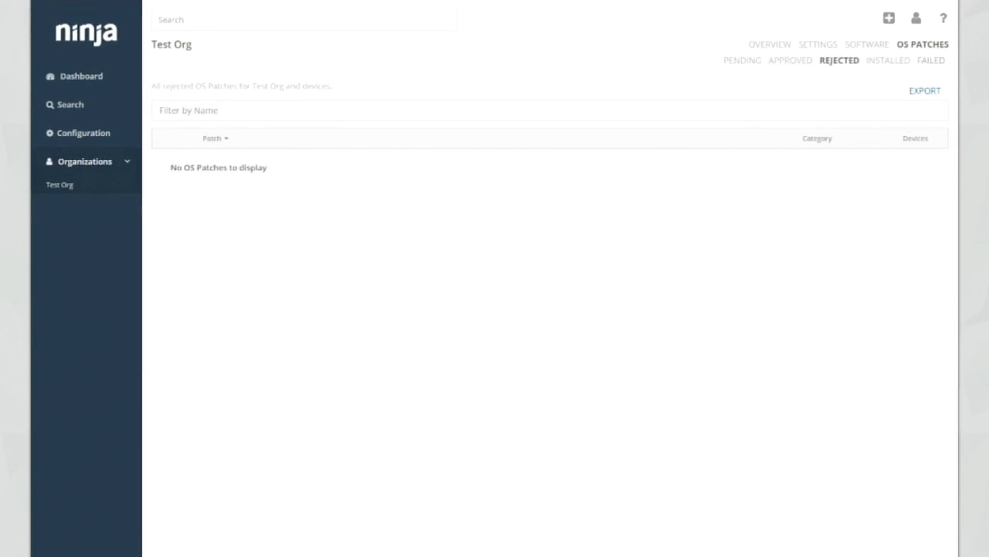
left_click(888, 61)
left_click(931, 60)
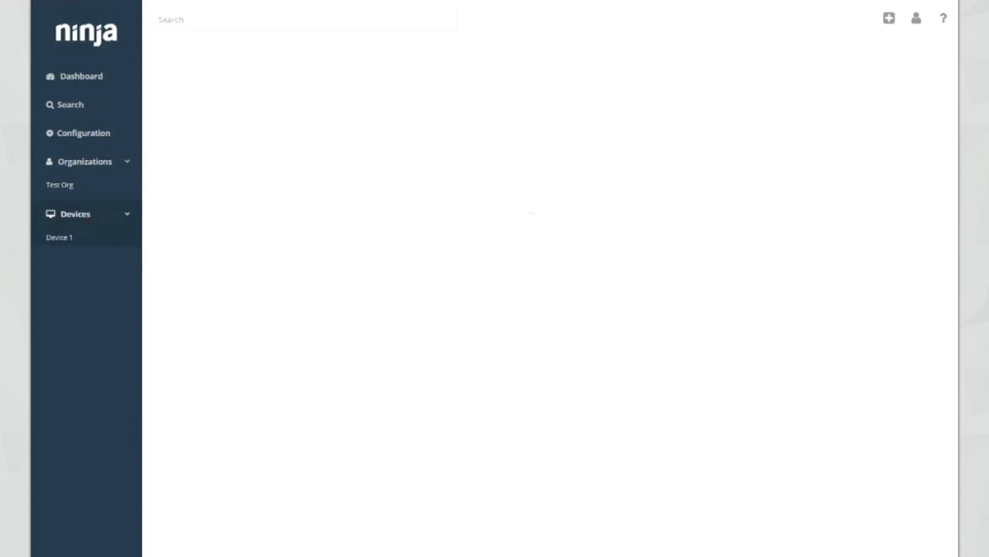
Step: Show Device 1's software inventory, and select and deselect its Adobe AIR entry
left_click(869, 45)
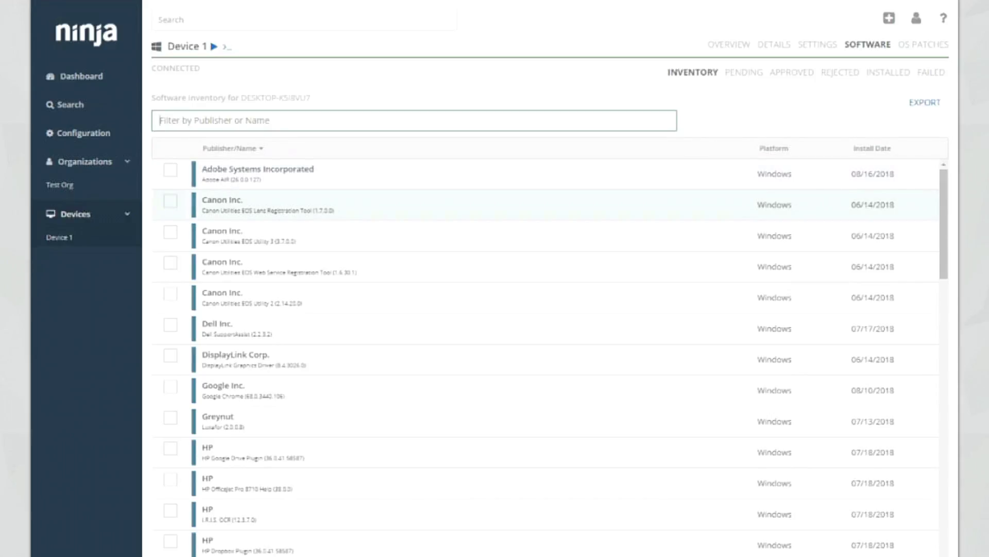
left_click(171, 170)
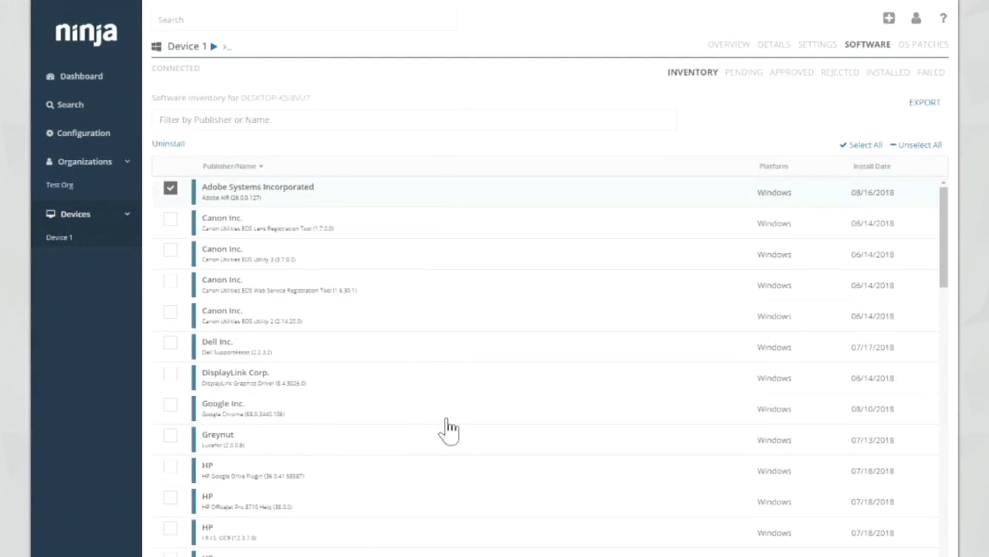
left_click(170, 188)
Step: Review Device 1's software patches in the pending, approved, rejected, installed and failed categories
left_click(744, 73)
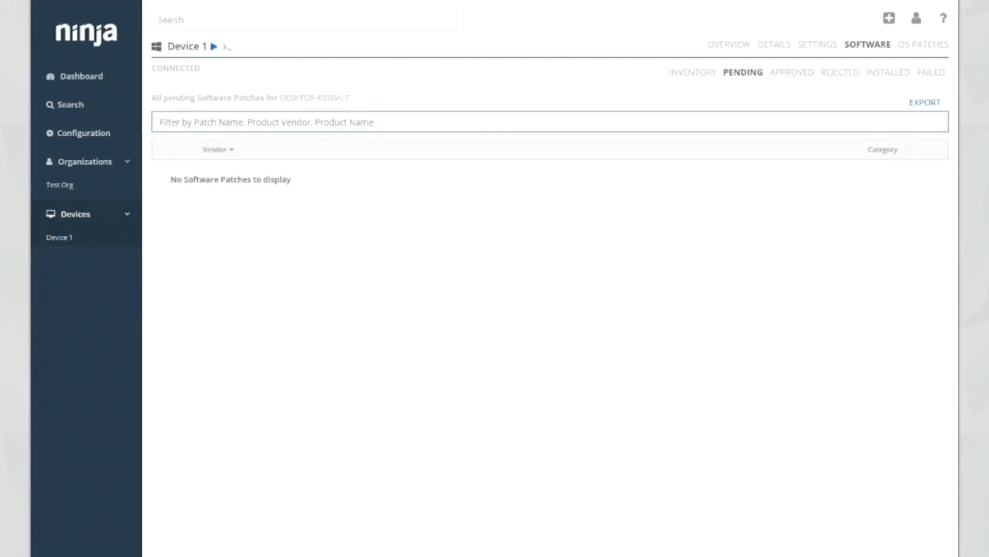
left_click(792, 73)
left_click(840, 73)
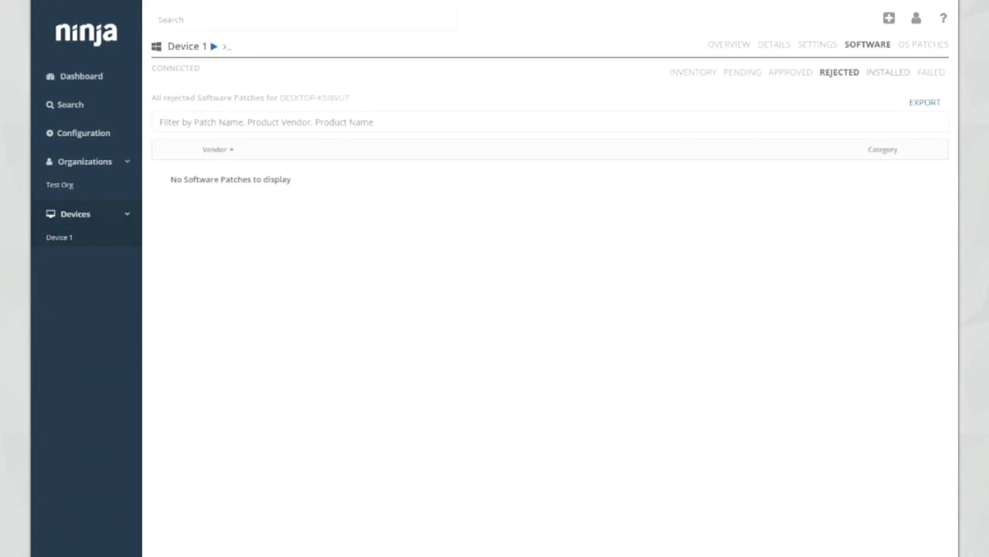
left_click(888, 73)
left_click(931, 72)
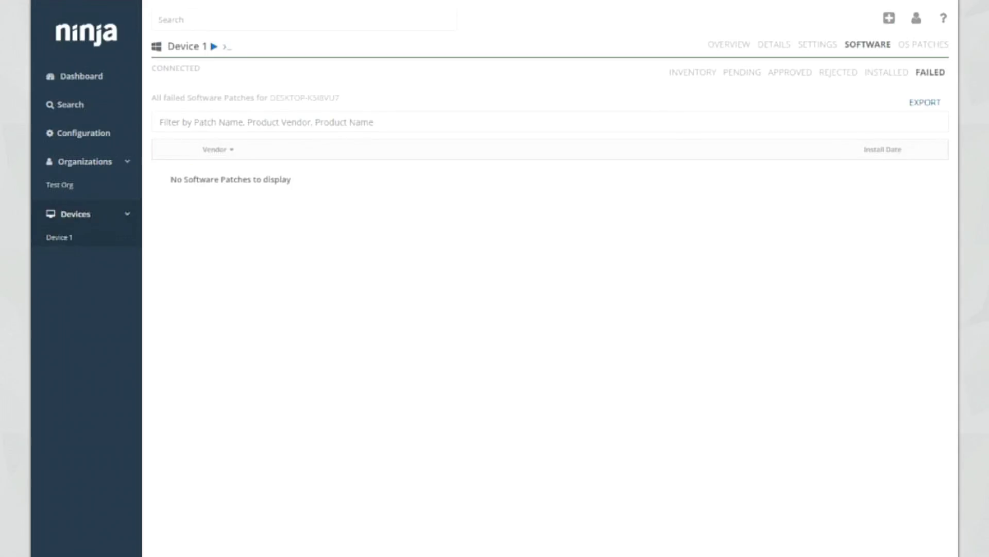
Step: Review Device 1's OS patches in the failed, installed, rejected, approved and pending categories
left_click(923, 45)
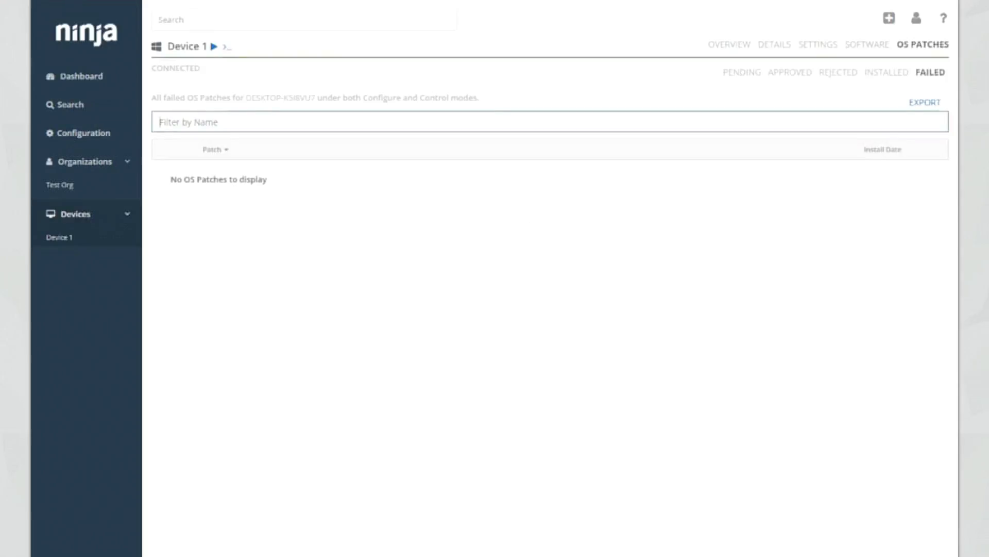
left_click(887, 73)
left_click(839, 73)
left_click(791, 73)
left_click(742, 72)
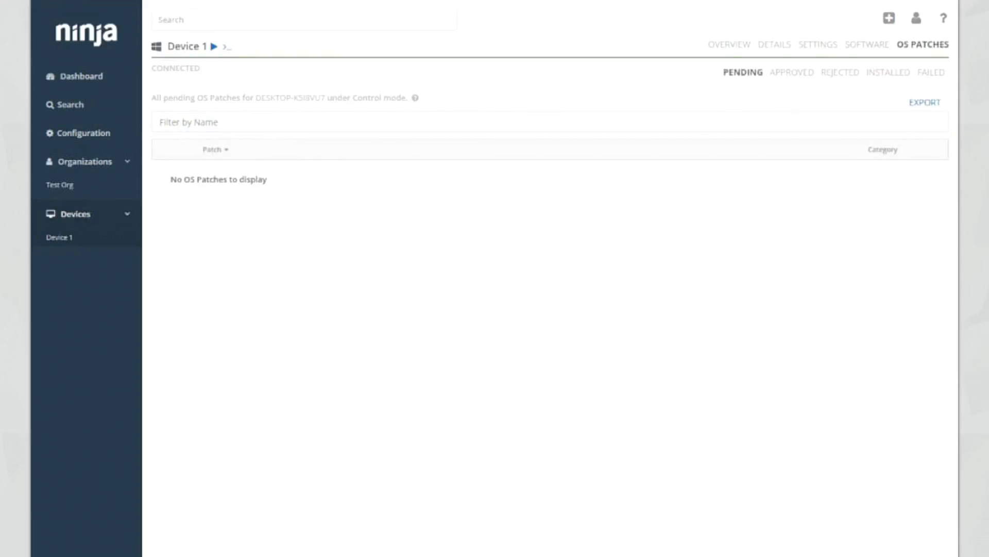
Step: Return to Device 1's overview, try to send a remote command to the device, and dismiss the notice
left_click(867, 44)
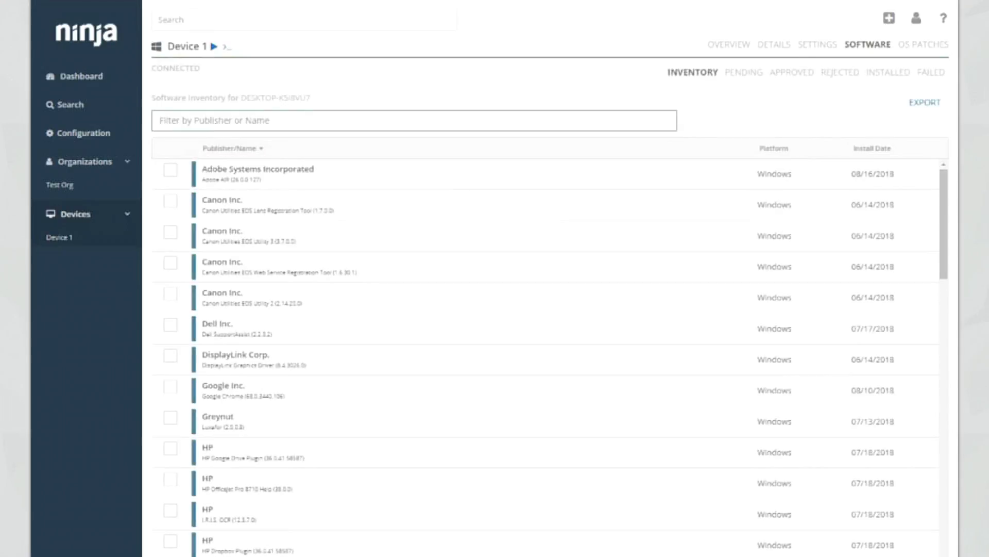
left_click(729, 45)
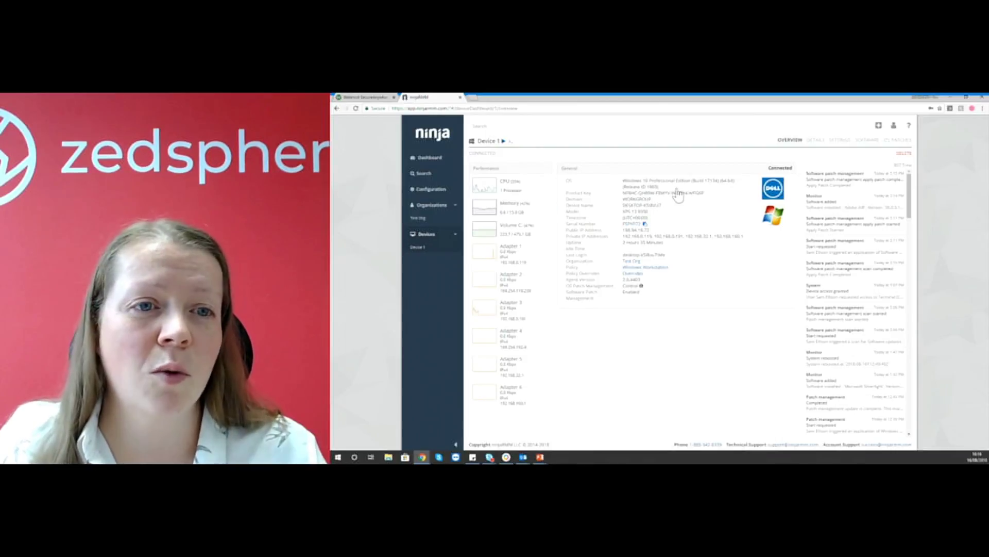
left_click(503, 141)
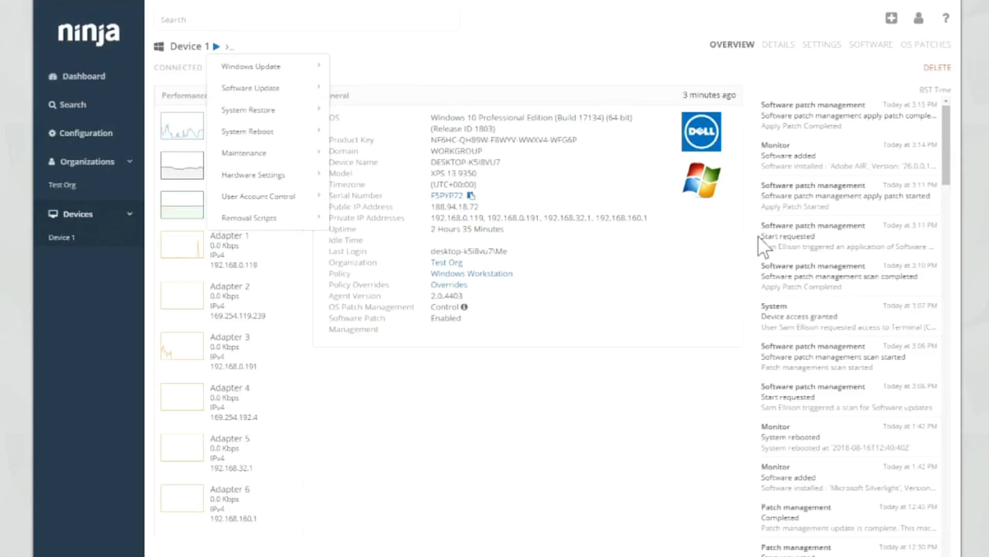
left_click(349, 109)
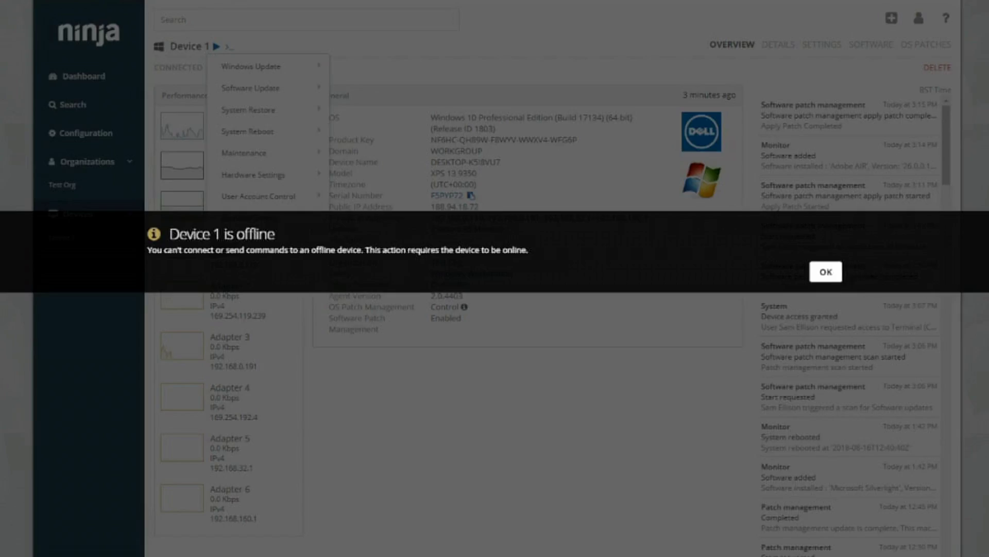
key("Return")
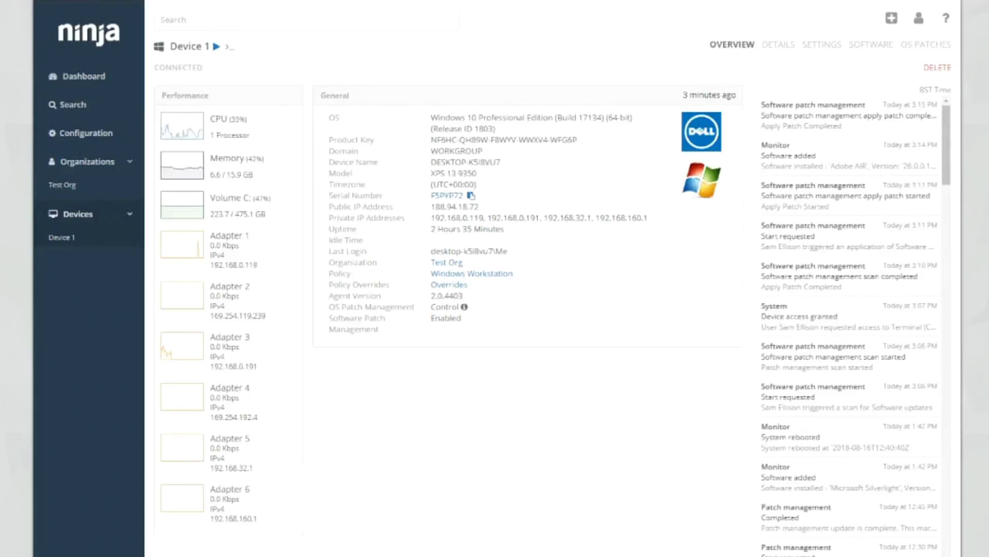
Step: Check Device 1's pending, approved and installed software patches
left_click(871, 45)
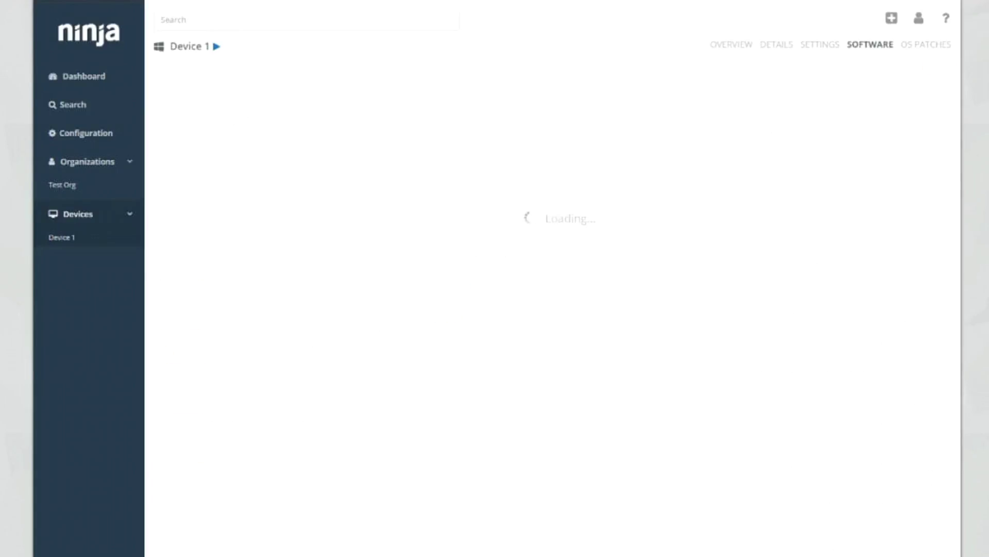
left_click(747, 71)
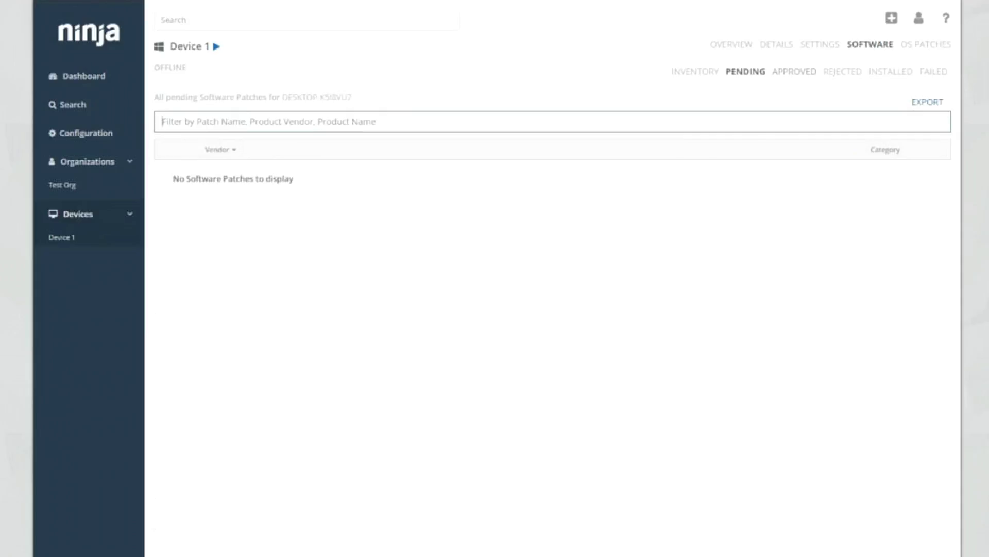
left_click(794, 71)
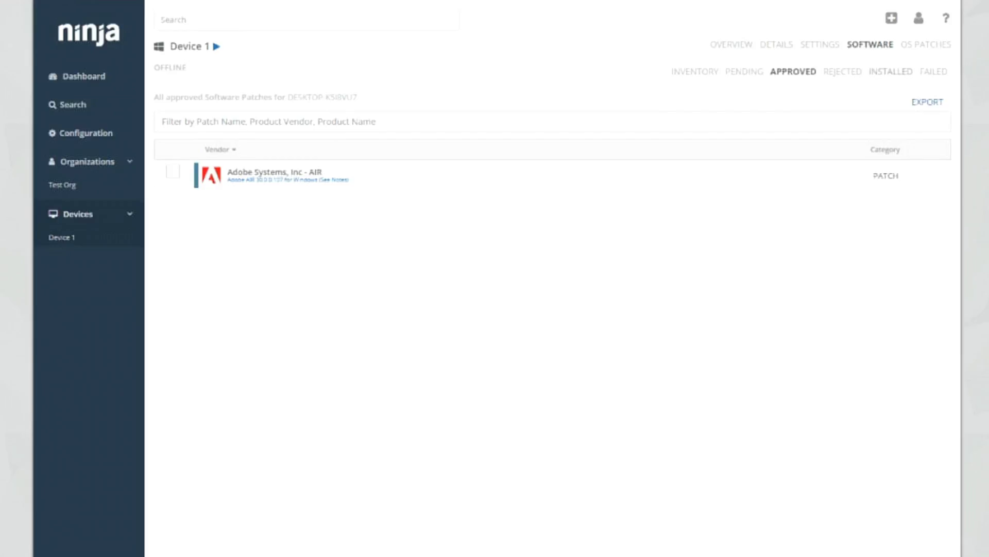
left_click(891, 72)
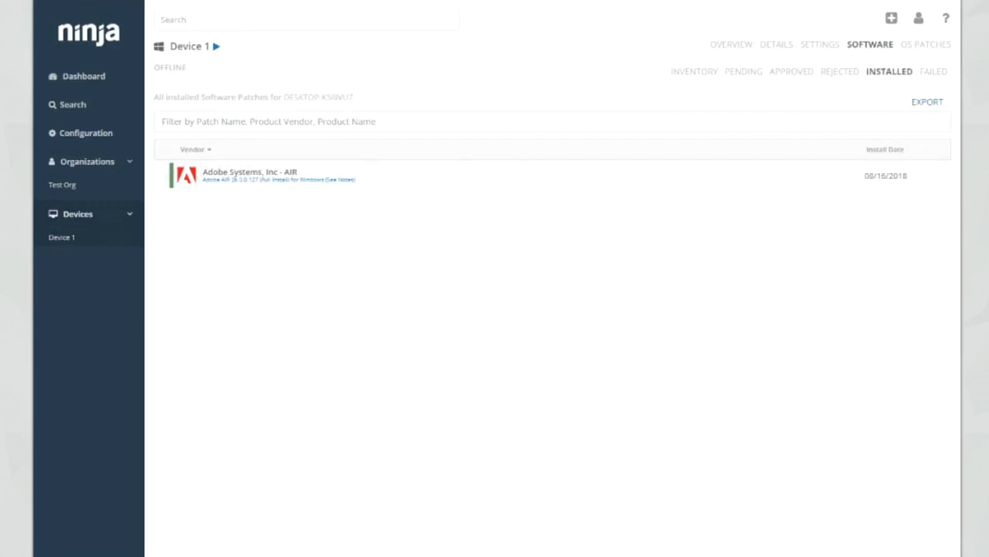